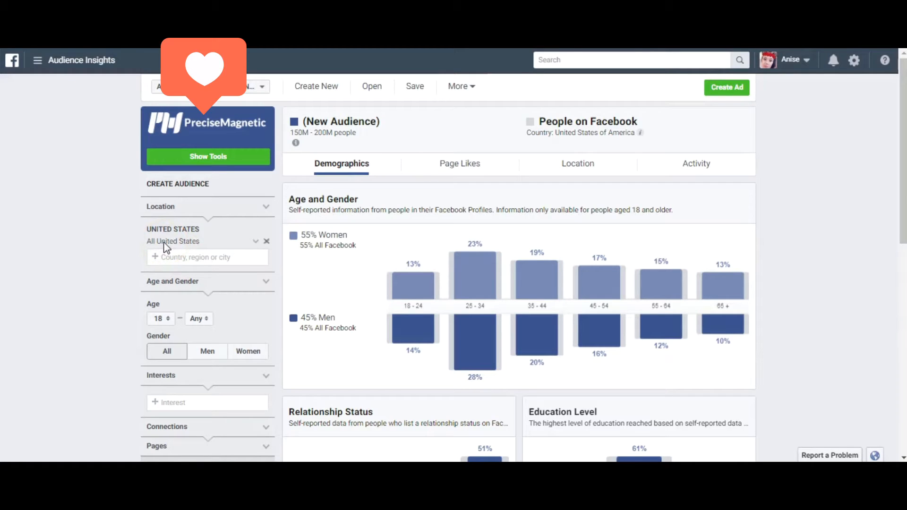
pyautogui.click(176, 261)
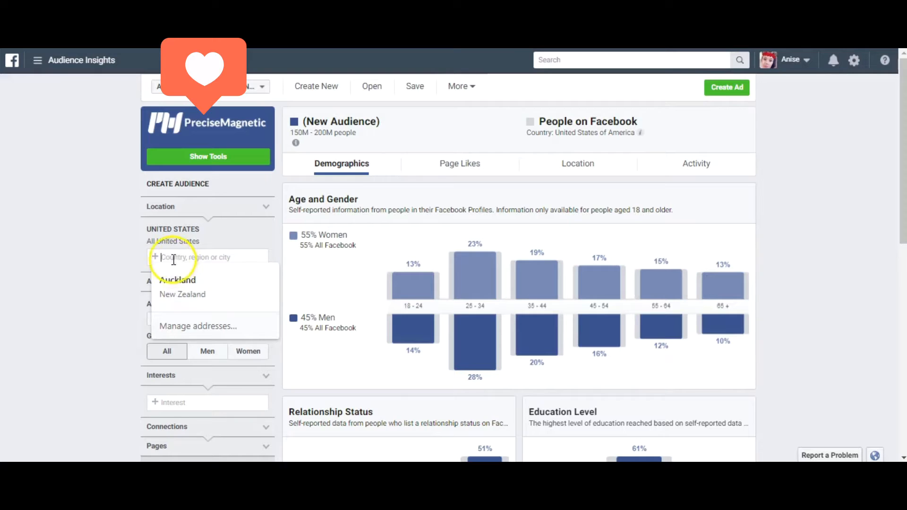
pyautogui.click(79, 258)
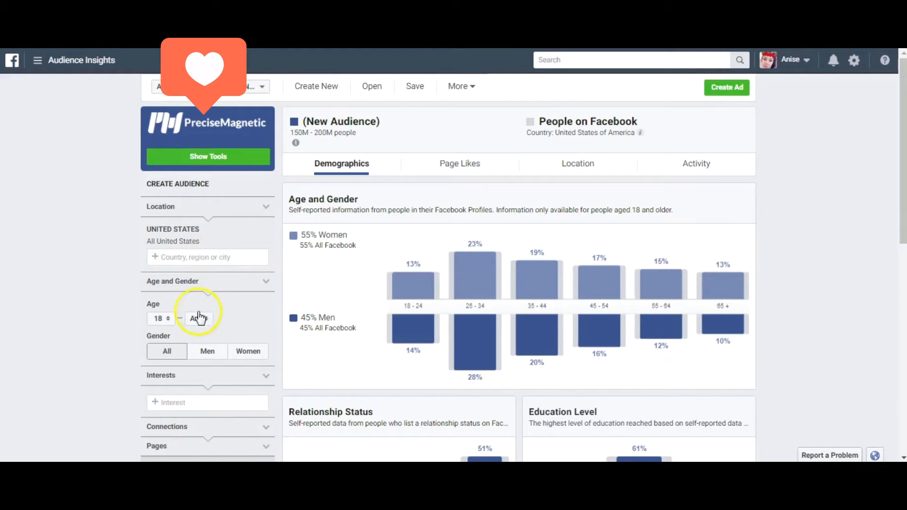
pyautogui.click(168, 320)
pyautogui.click(76, 303)
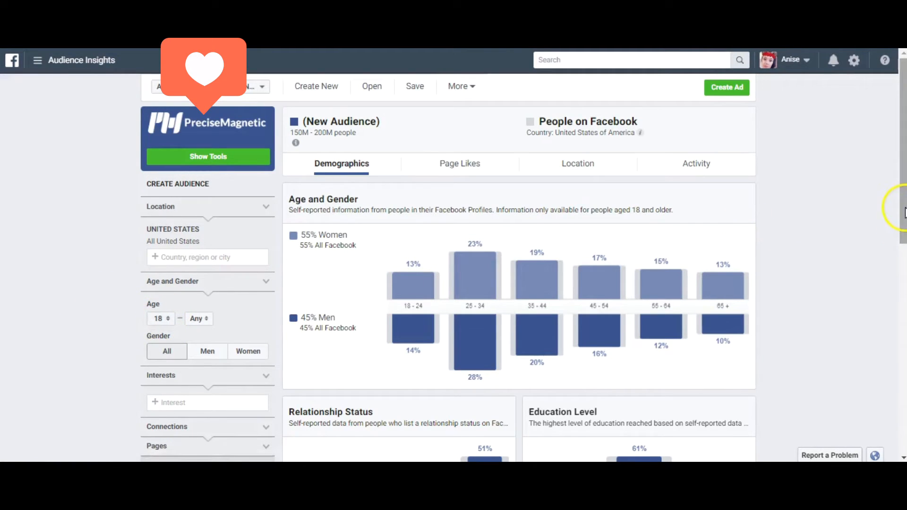
# Add Rottweiler Lovers as an interest for the new audience
pyautogui.moveTo(904, 211); pyautogui.dragTo(904, 218)
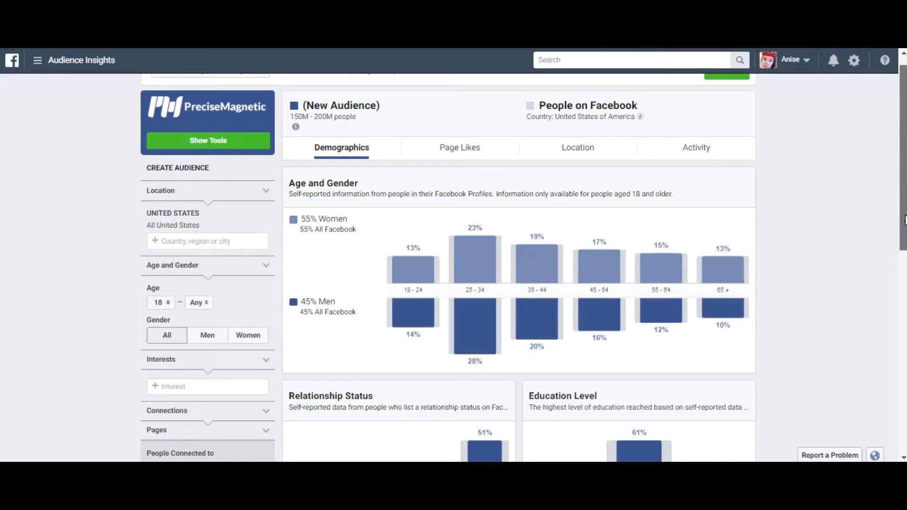
pyautogui.click(906, 220)
pyautogui.click(905, 219)
pyautogui.moveTo(906, 220); pyautogui.dragTo(903, 236)
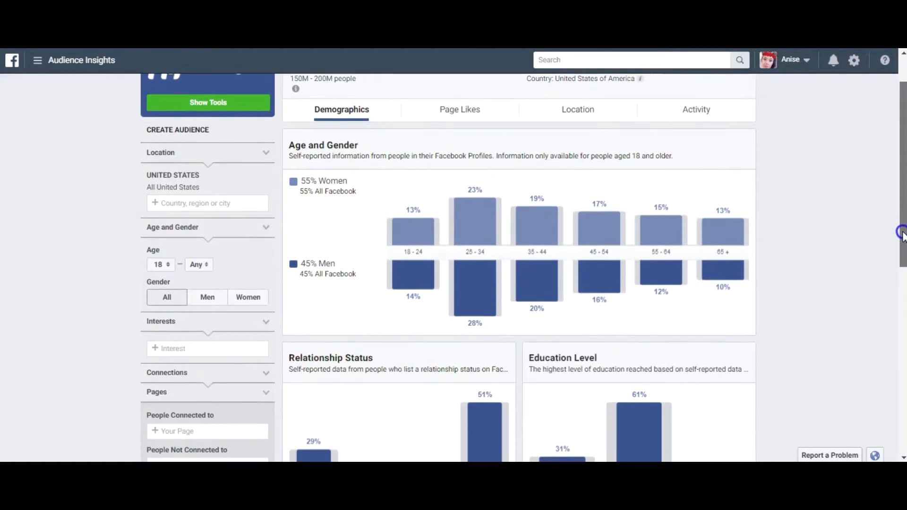
pyautogui.click(166, 349)
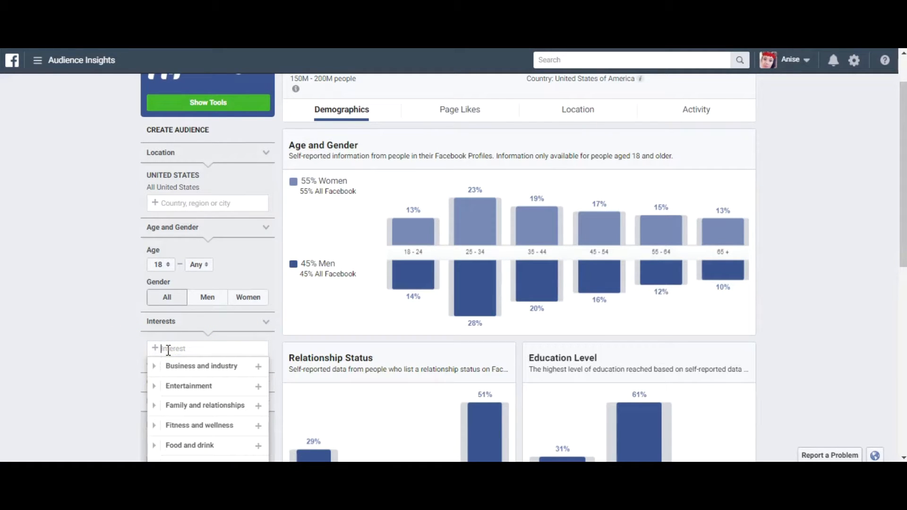
pyautogui.write('Rottweiler lov')
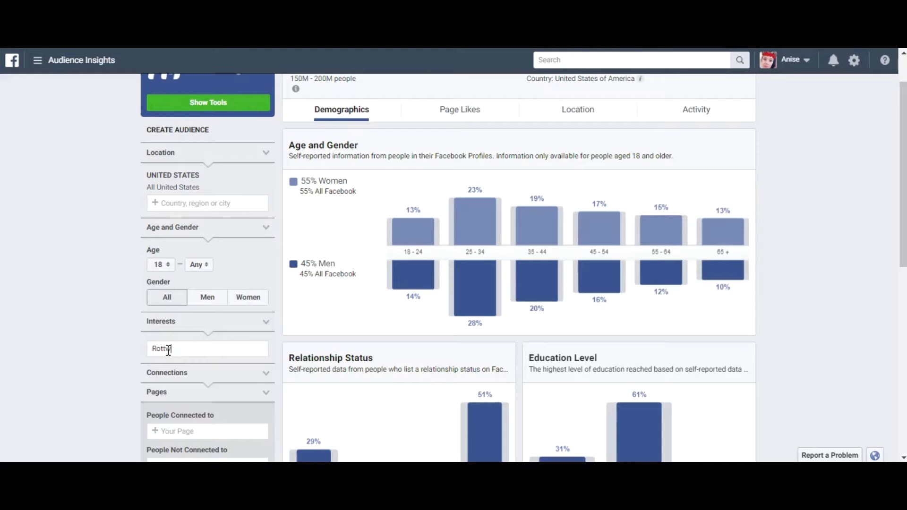
pyautogui.write('ers')
pyautogui.click(171, 366)
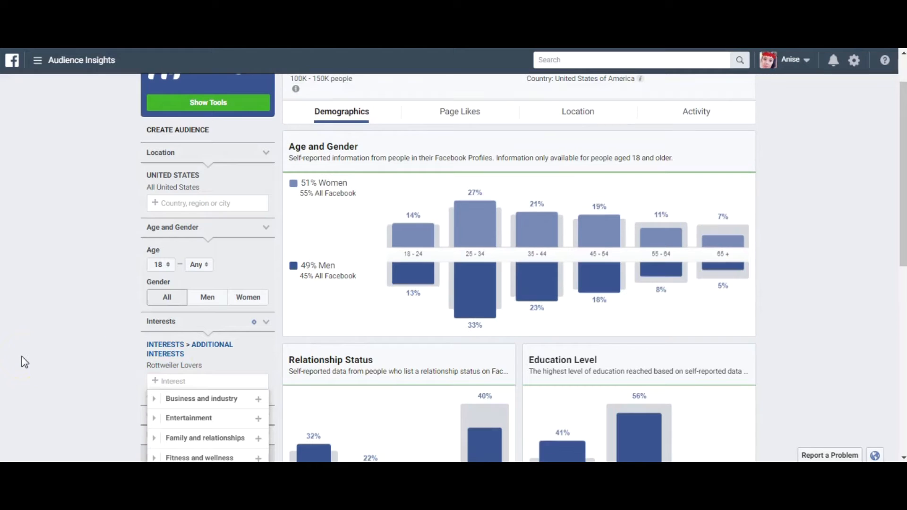
pyautogui.click(48, 347)
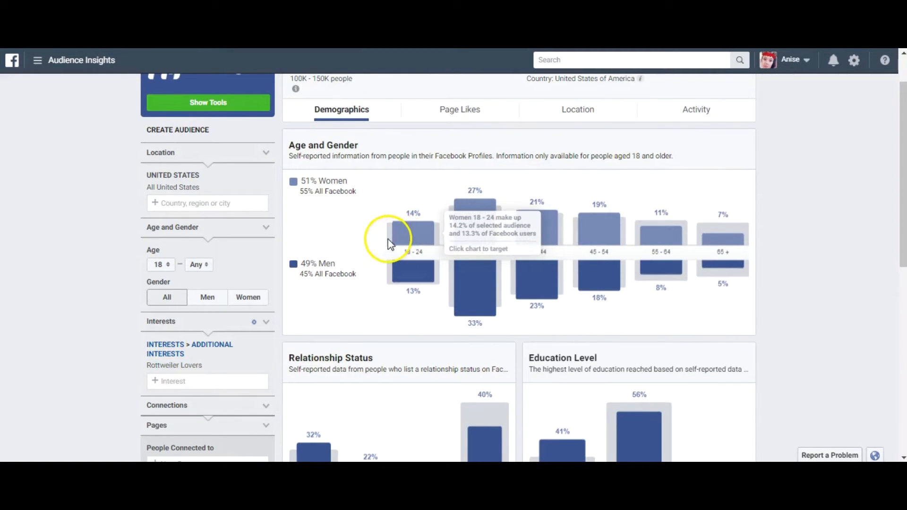
# Examine the audience's demographics: age and gender by group, relationship status, education level and job titles
pyautogui.moveTo(471, 218)
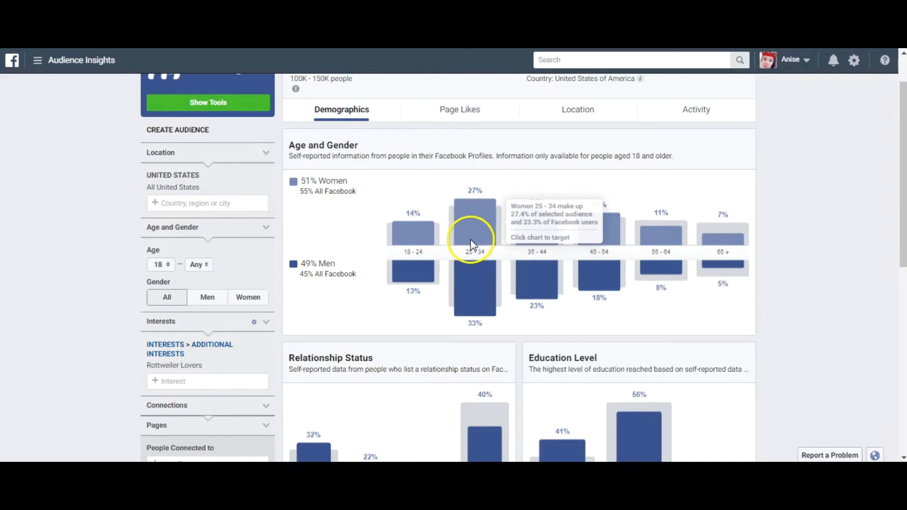
pyautogui.moveTo(557, 226)
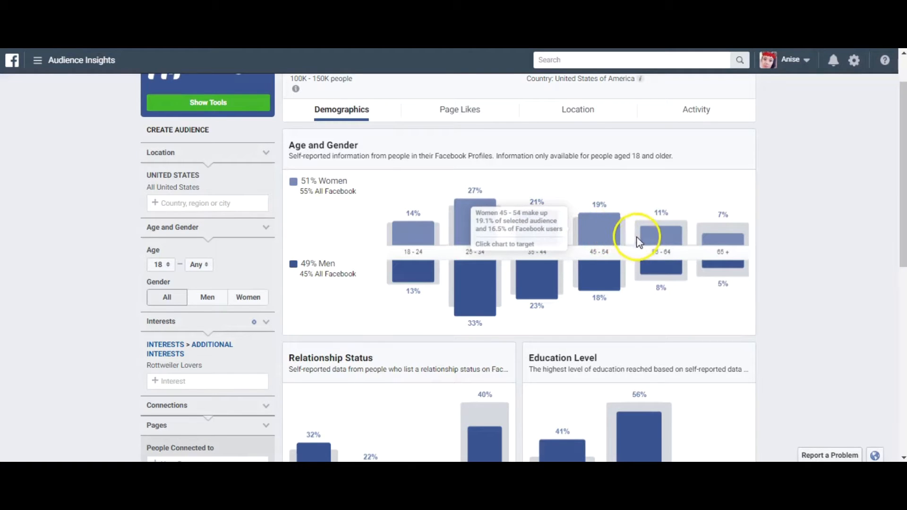
pyautogui.moveTo(654, 245)
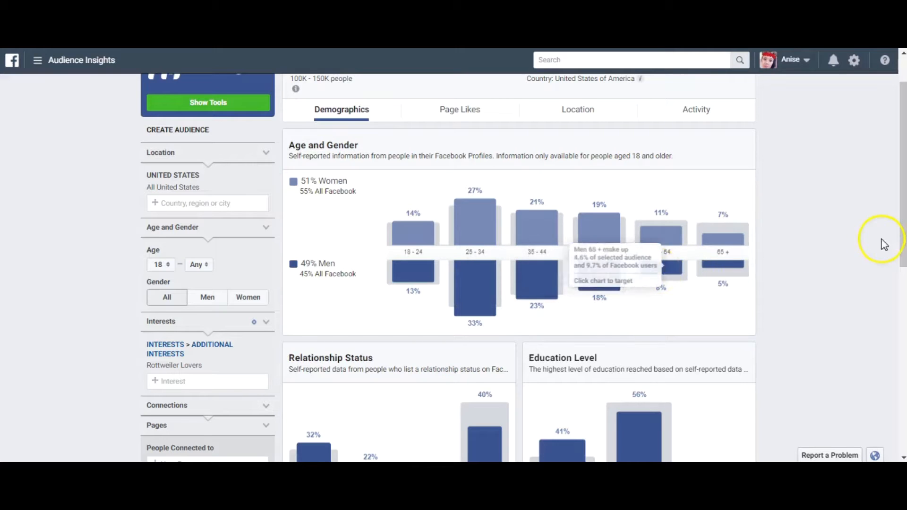
pyautogui.moveTo(902, 230); pyautogui.dragTo(903, 300)
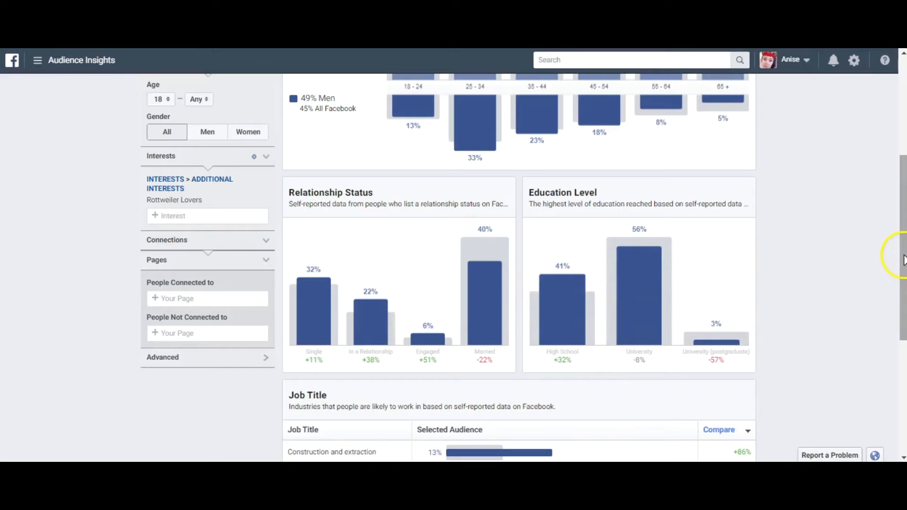
pyautogui.moveTo(902, 259); pyautogui.dragTo(904, 276)
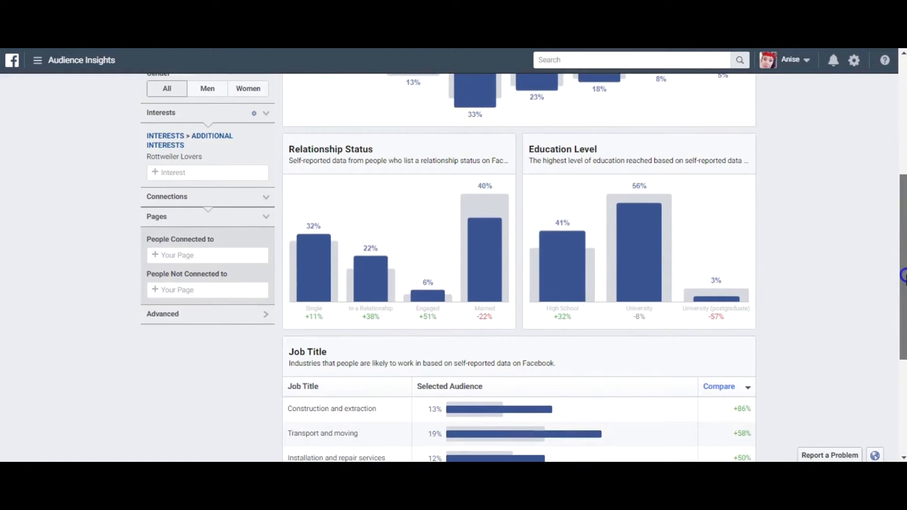
pyautogui.scroll(-1, 906, 279)
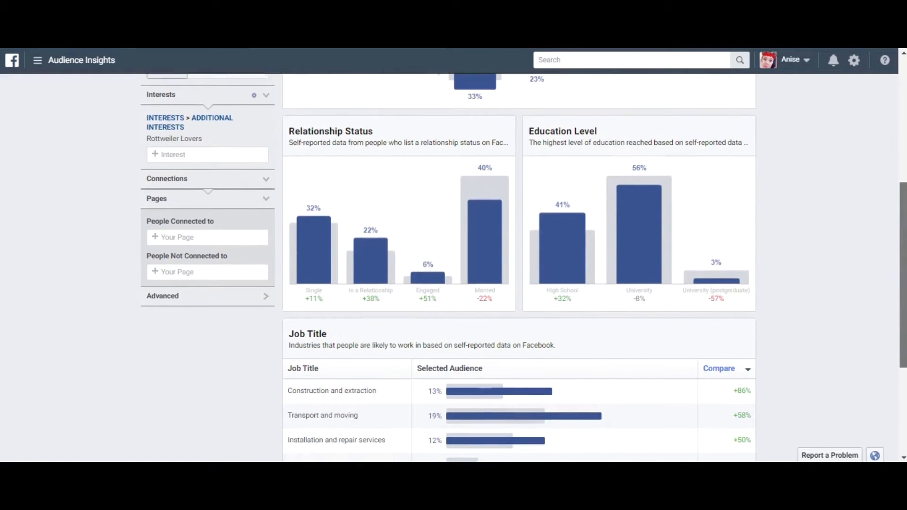
pyautogui.scroll(-2, 520, 268)
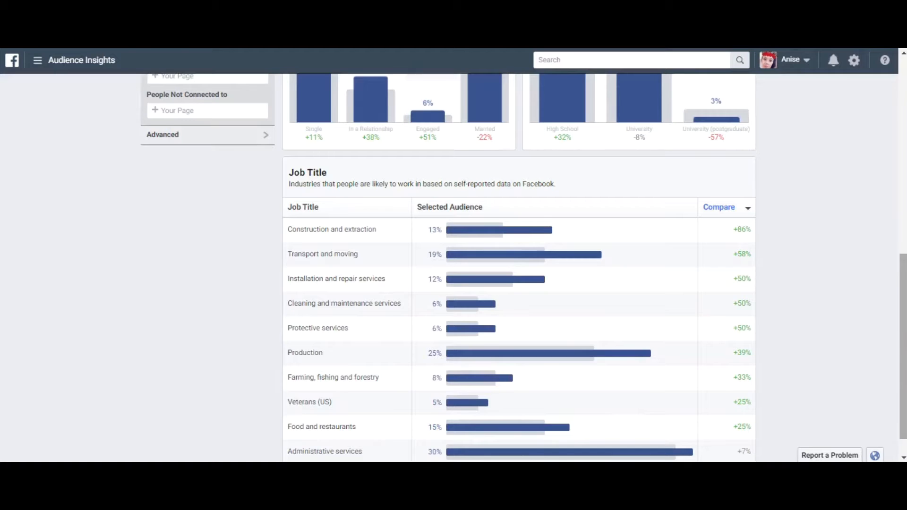
pyautogui.scroll(-1, 520, 267)
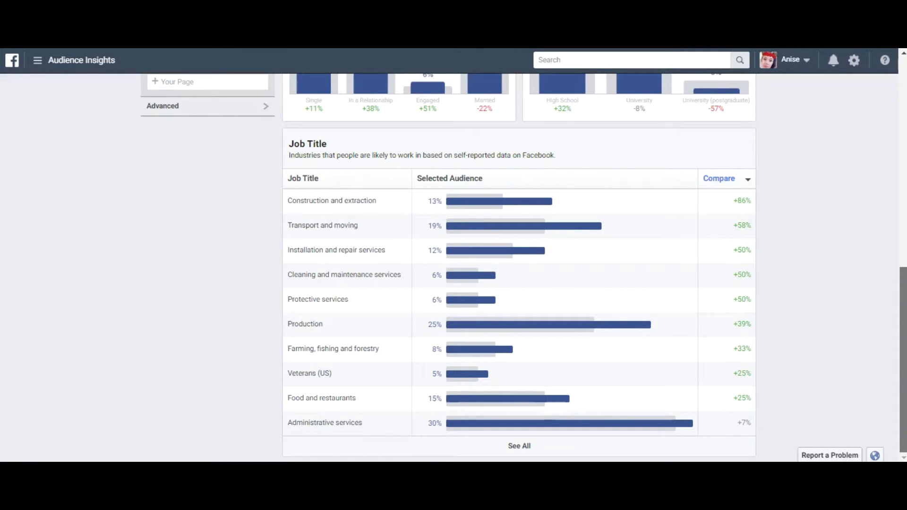
# Show the audience's page likes and review the pages listed under the top categories
pyautogui.moveTo(903, 379); pyautogui.dragTo(887, 138)
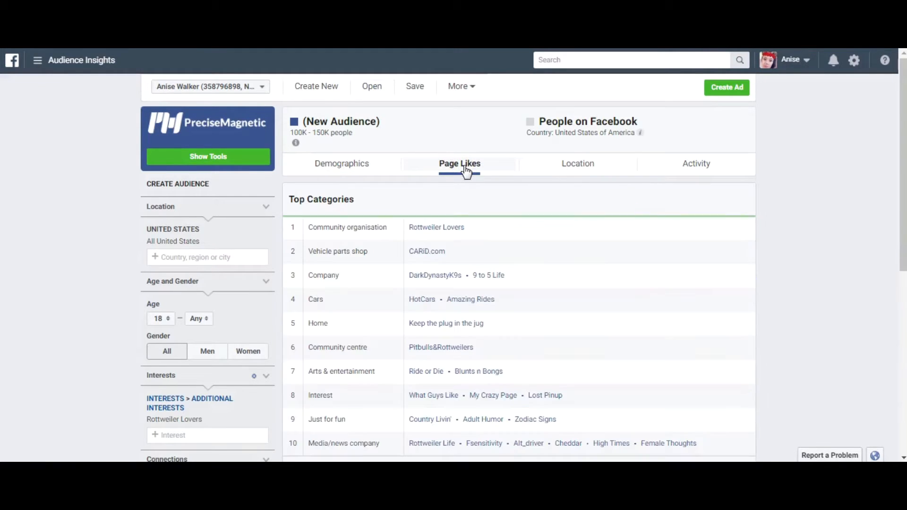
pyautogui.moveTo(904, 150); pyautogui.dragTo(904, 175)
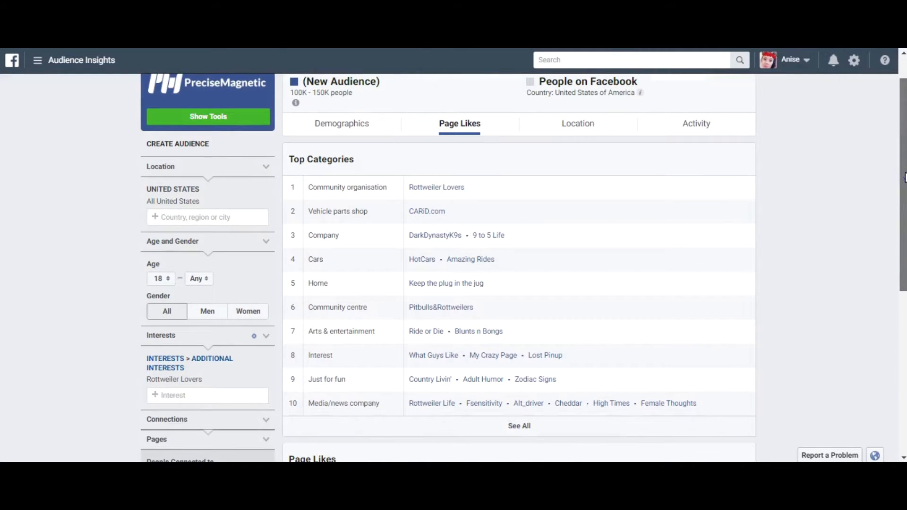
pyautogui.scroll(-1, 756, 170)
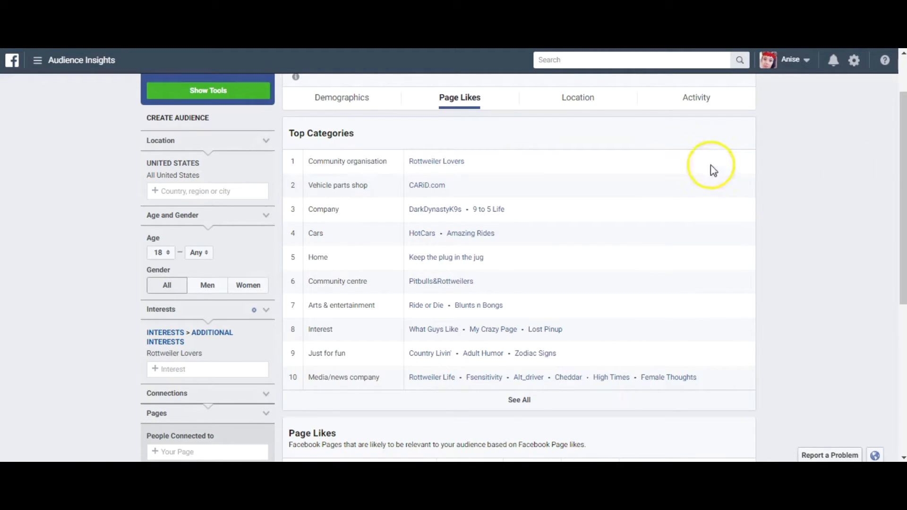
pyautogui.moveTo(905, 161); pyautogui.dragTo(905, 176)
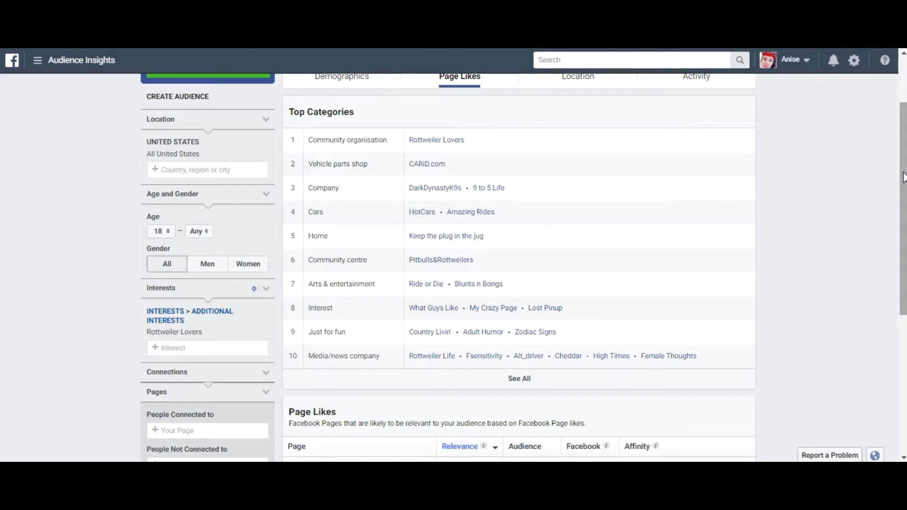
# Examine the Page Likes table, comparing relevance, audience, Facebook and affinity values for the listed pages
pyautogui.moveTo(902, 177); pyautogui.dragTo(903, 293)
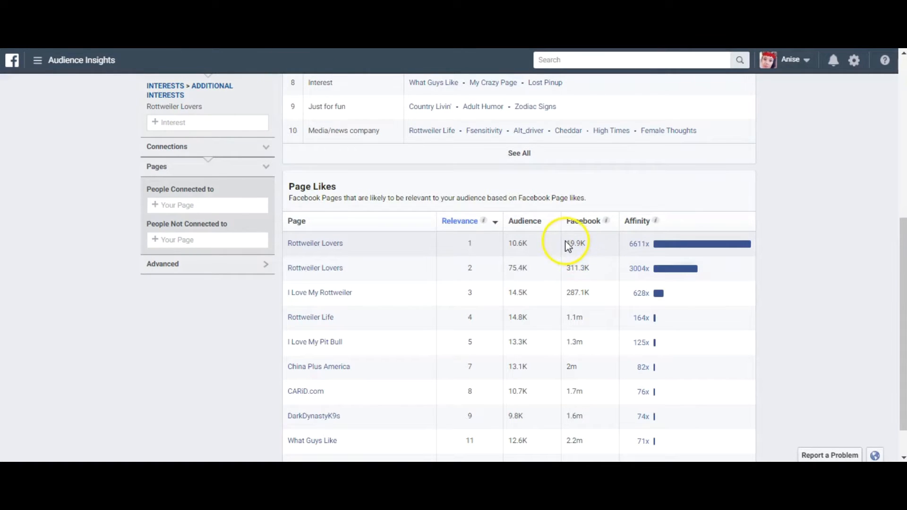
pyautogui.moveTo(643, 246)
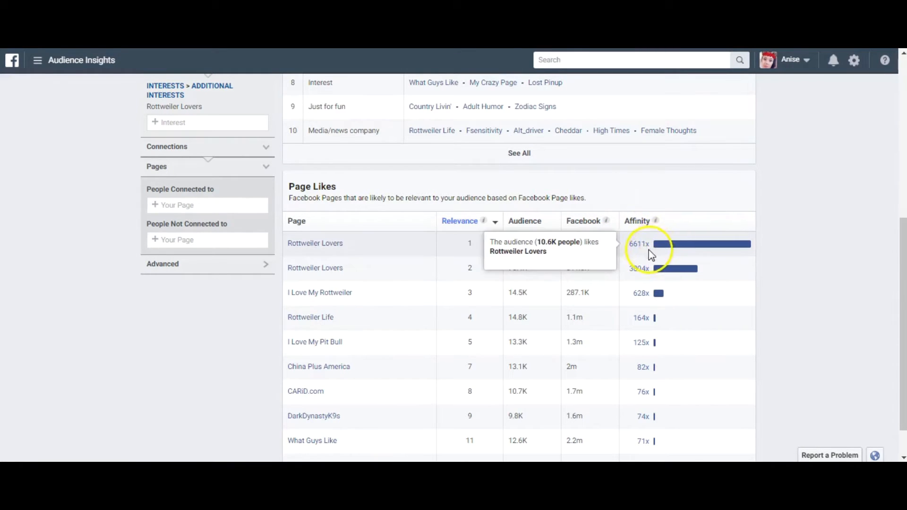
pyautogui.moveTo(185, 113)
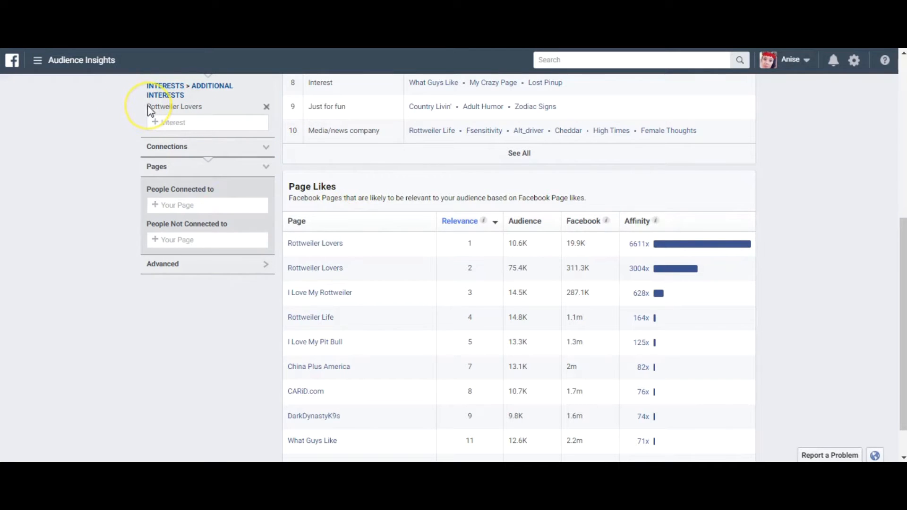
pyautogui.moveTo(305, 270)
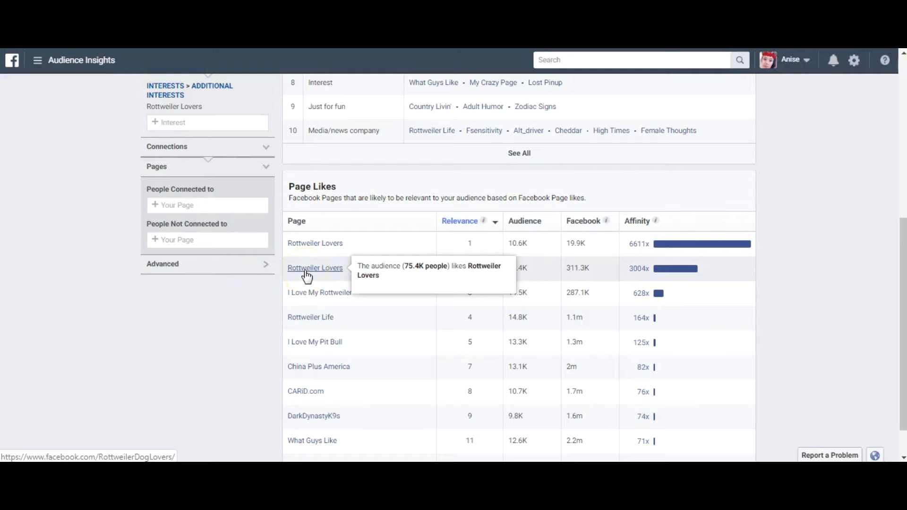
pyautogui.moveTo(311, 299)
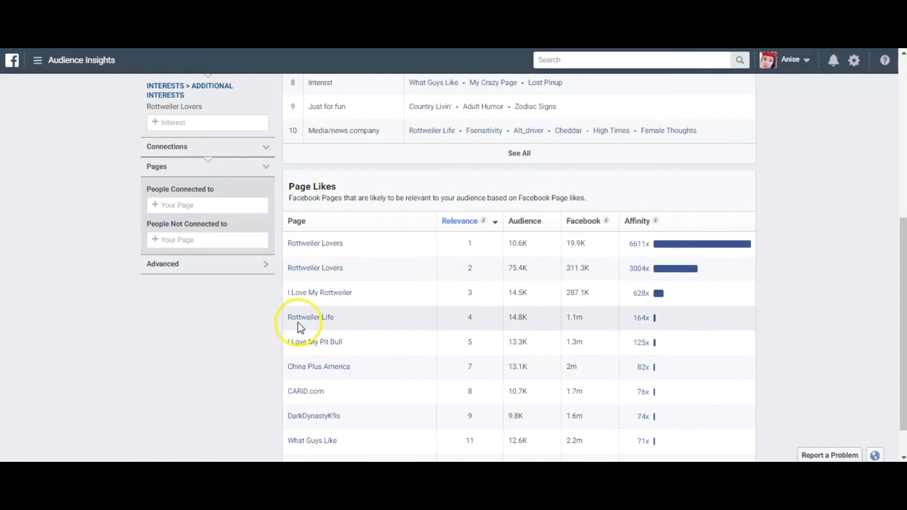
pyautogui.moveTo(299, 327)
pyautogui.moveTo(304, 348)
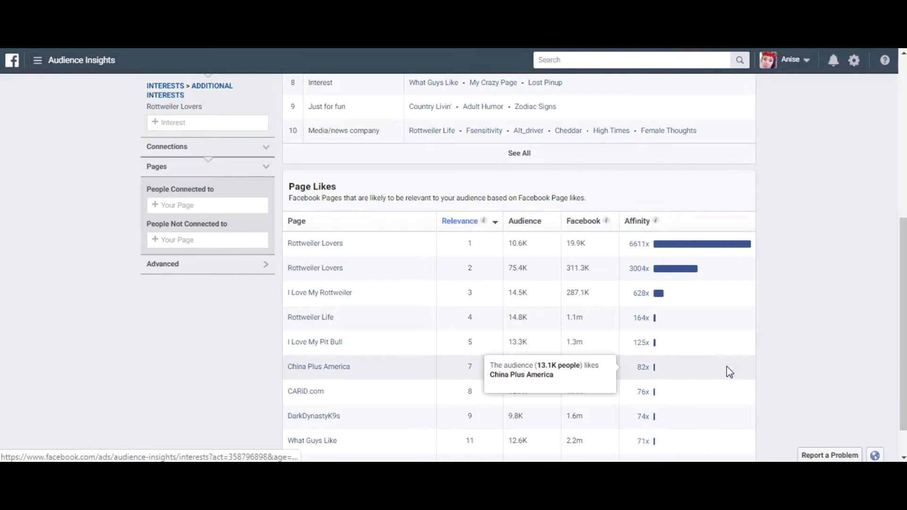
pyautogui.moveTo(902, 330); pyautogui.dragTo(902, 343)
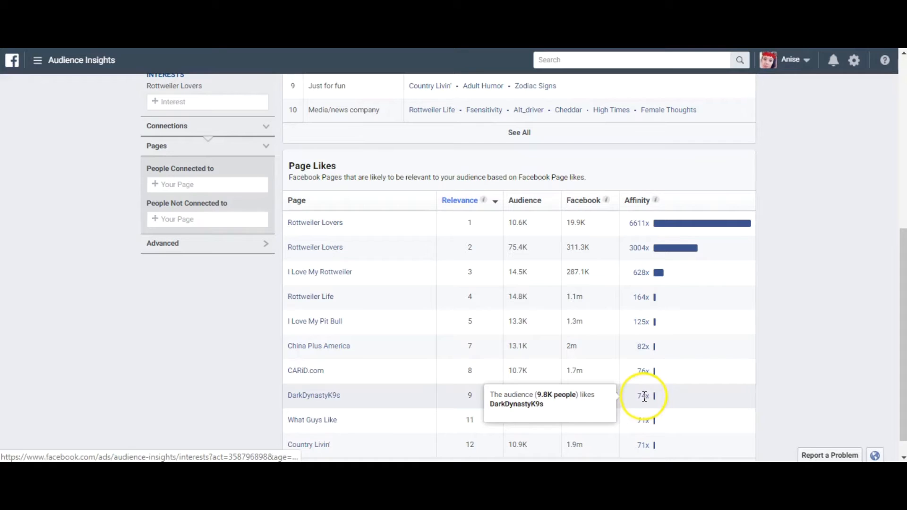
pyautogui.scroll(-1, 902, 328)
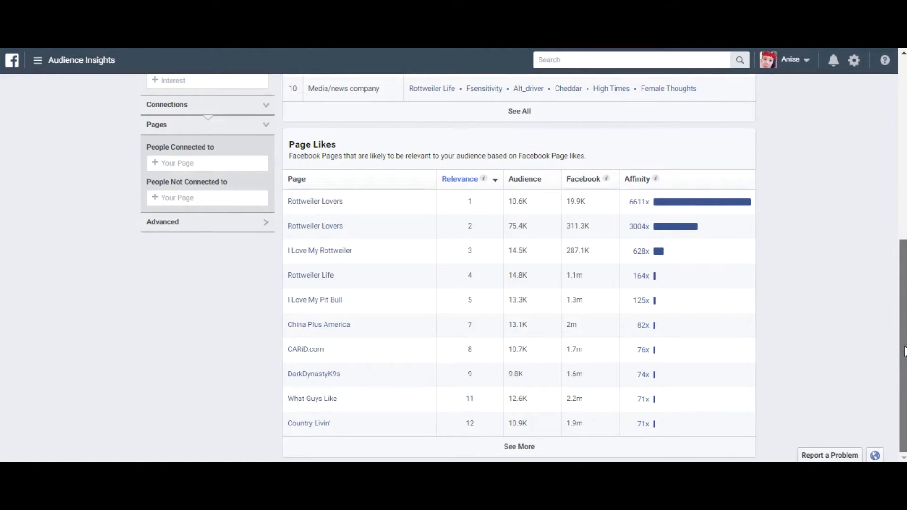
pyautogui.moveTo(903, 338)
pyautogui.mouseDown()
pyautogui.moveTo(894, 299)
pyautogui.moveTo(899, 343)
pyautogui.mouseUp()
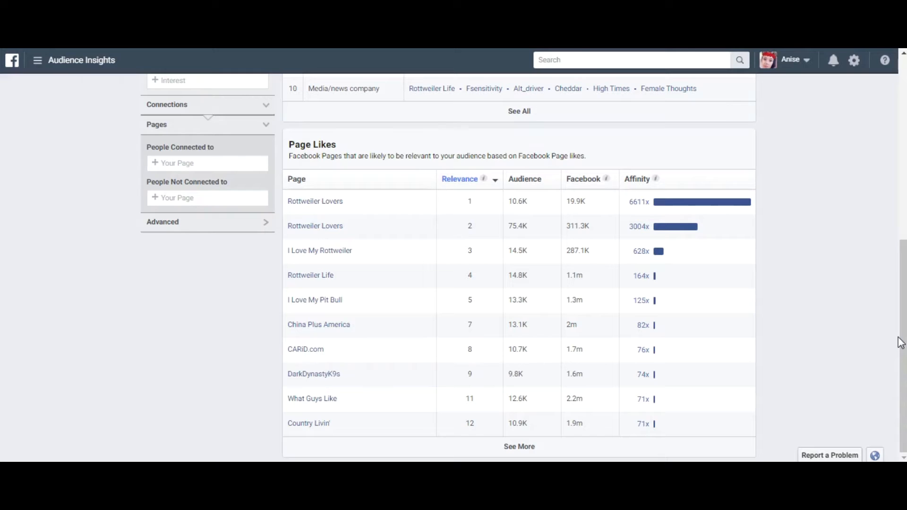
pyautogui.click(904, 344)
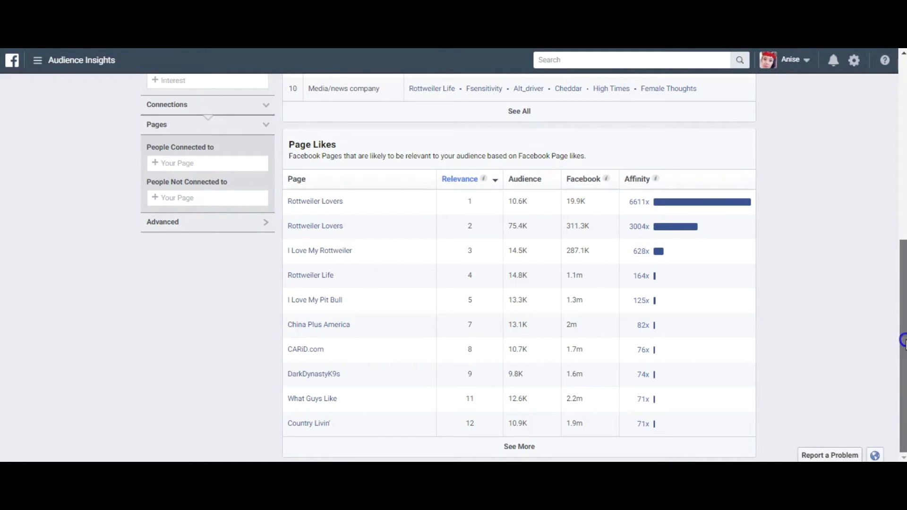
# Show the audience's location breakdown and review its top towns and cities
pyautogui.moveTo(904, 344); pyautogui.dragTo(885, 159)
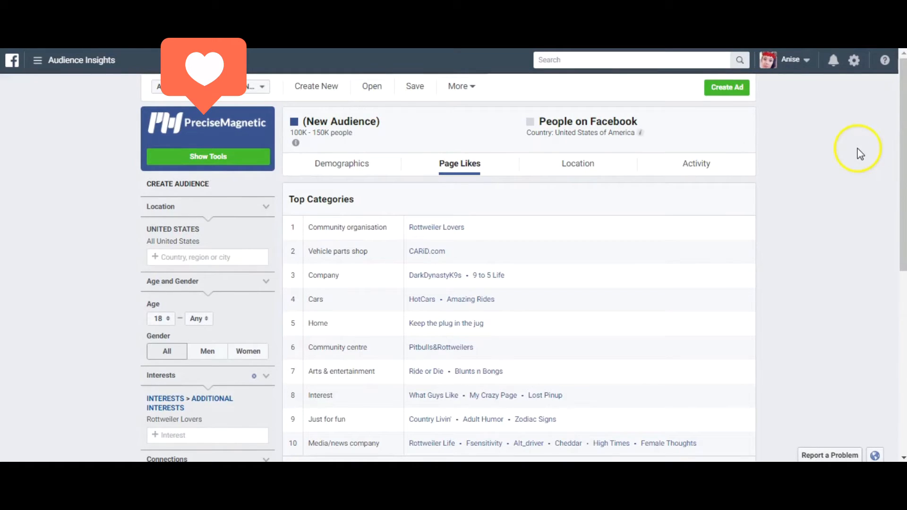
pyautogui.click(574, 169)
pyautogui.click(576, 171)
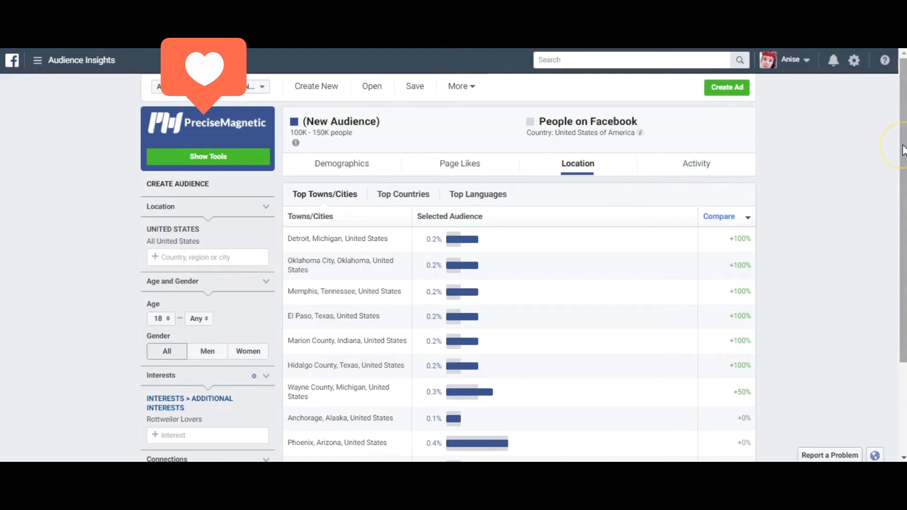
pyautogui.moveTo(903, 151); pyautogui.dragTo(903, 233)
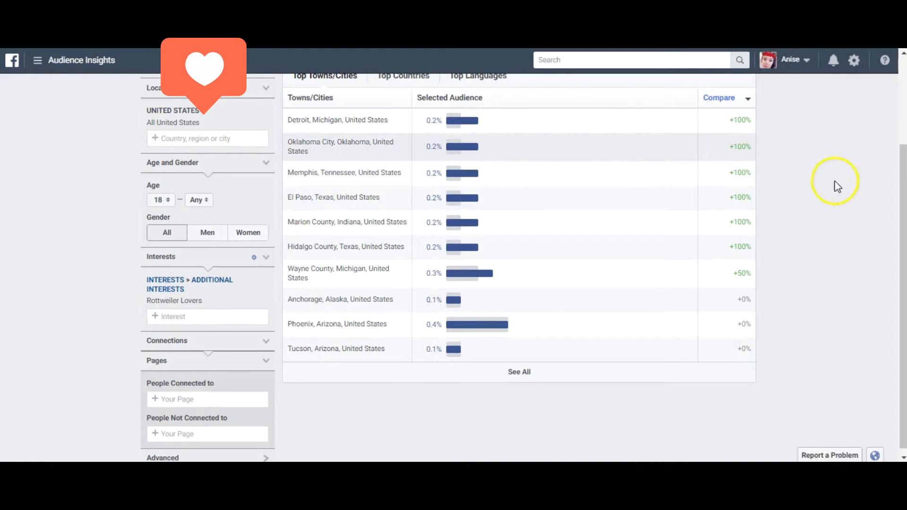
pyautogui.moveTo(905, 204); pyautogui.dragTo(897, 133)
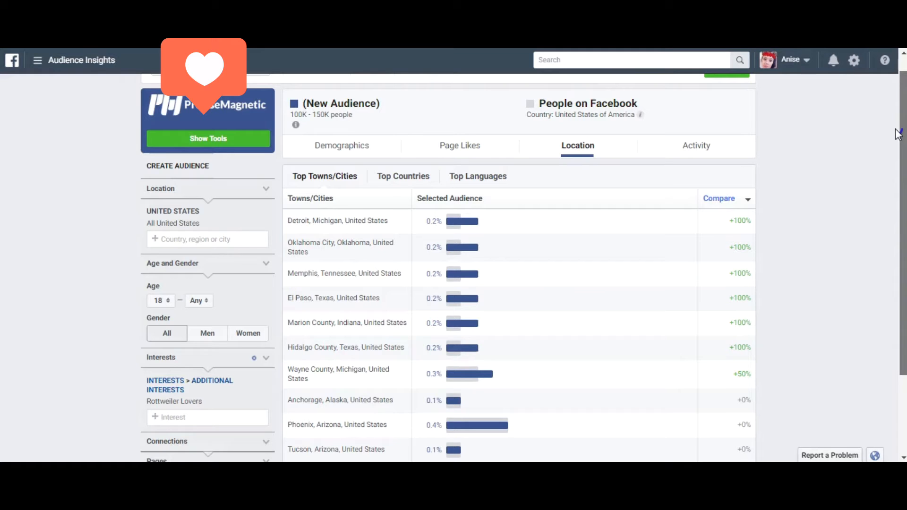
# Show the audience's activity data and review the Frequency of Activities and Device Users charts
pyautogui.scroll(2, 898, 134)
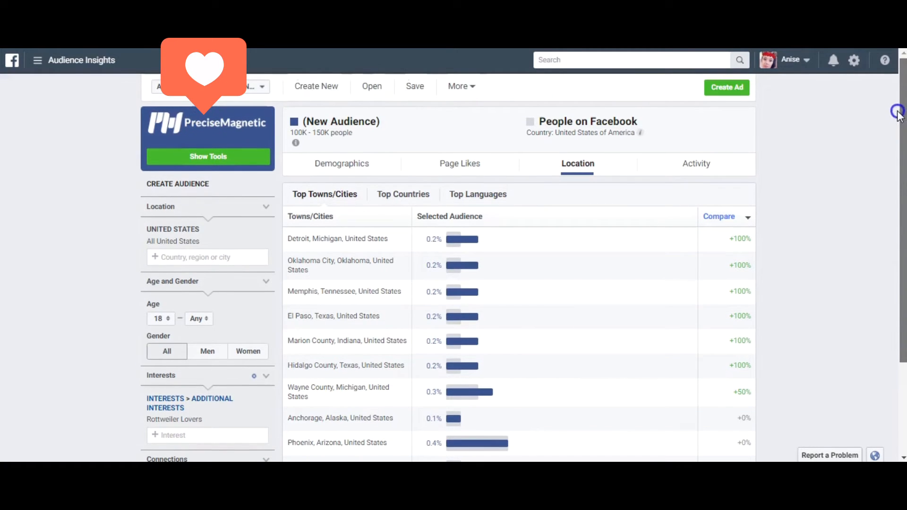
pyautogui.click(692, 166)
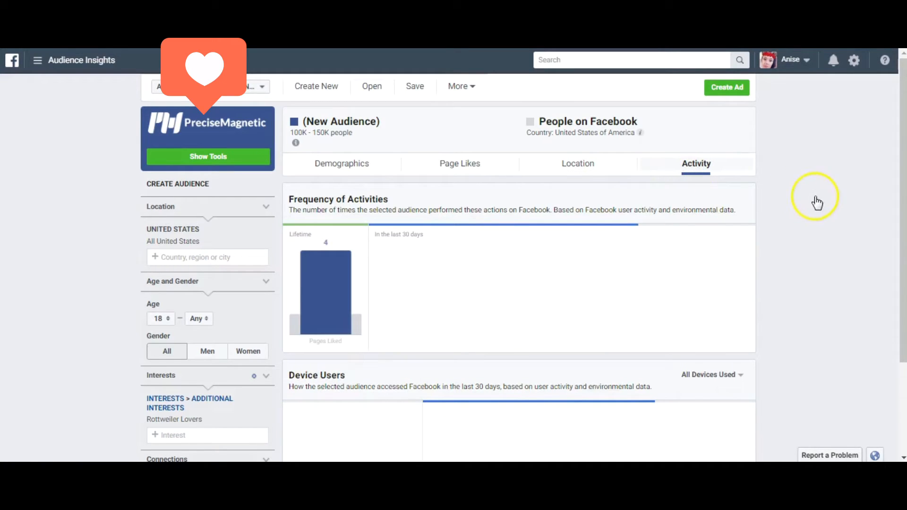
pyautogui.moveTo(903, 191); pyautogui.dragTo(903, 199)
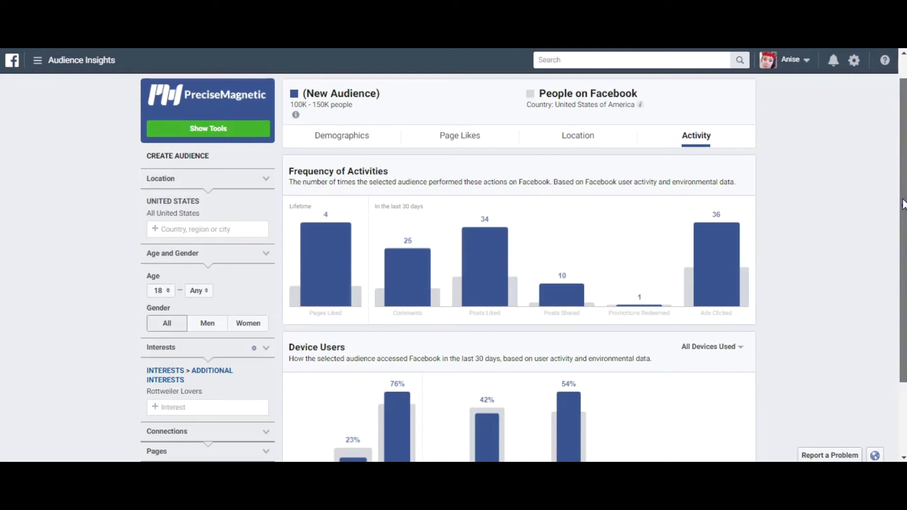
pyautogui.moveTo(903, 204); pyautogui.dragTo(903, 298)
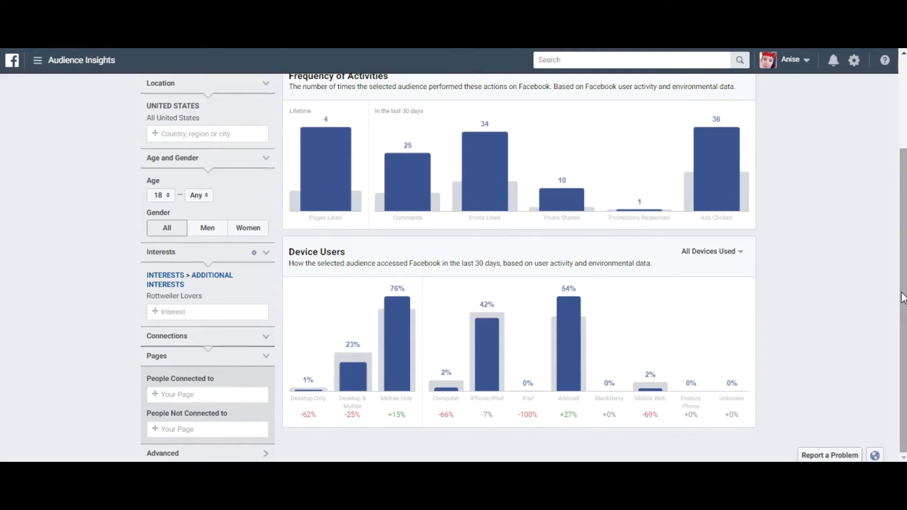
# Limit the Device Users chart to Primary Devices
pyautogui.click(799, 339)
pyautogui.click(709, 254)
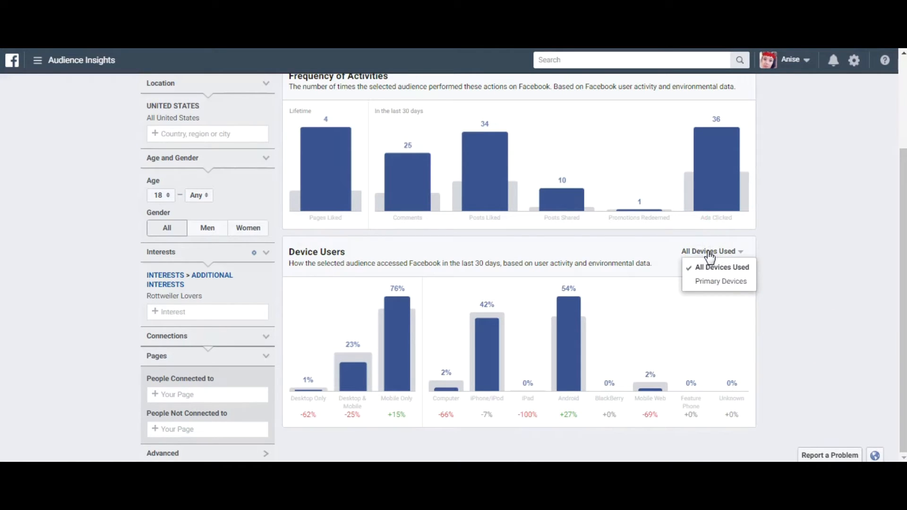
pyautogui.click(715, 283)
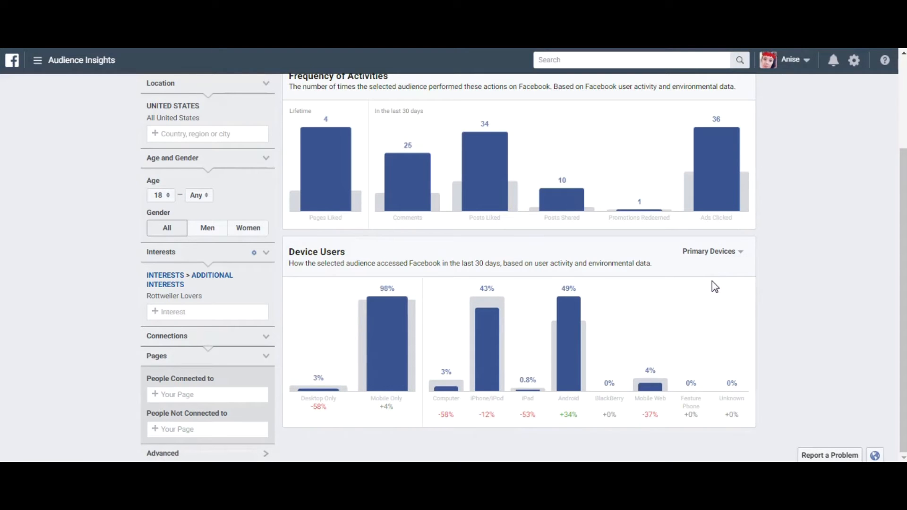
# Examine the primary device shares for mobile only, desktop only, iPhone/iPod, Android, Mobile Web and computer against all Facebook users
pyautogui.click(386, 362)
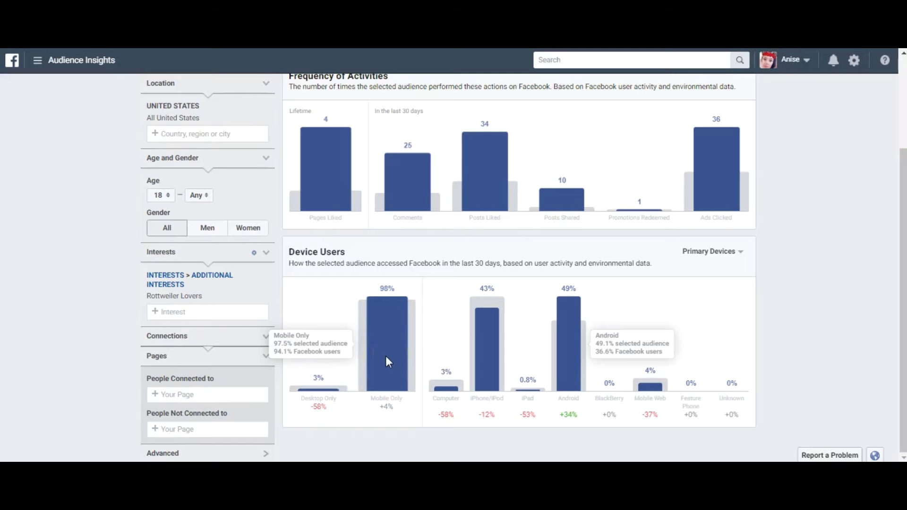
pyautogui.click(472, 357)
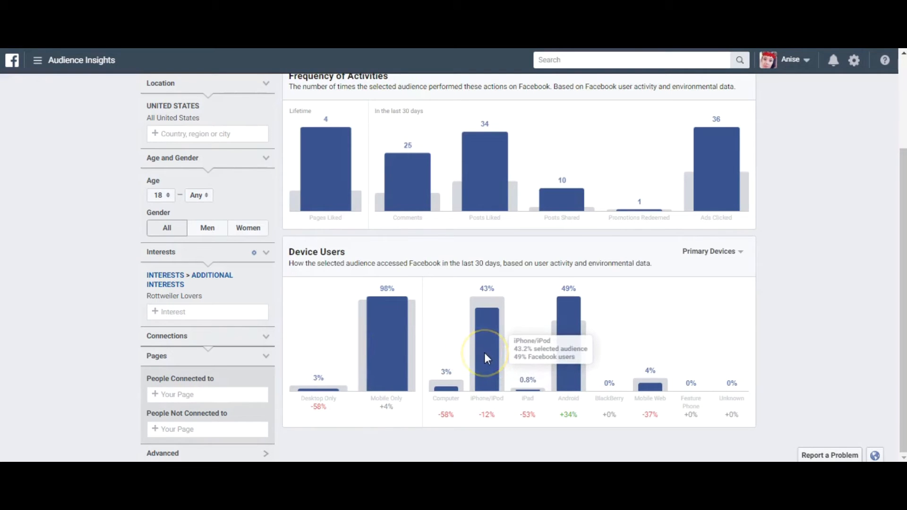
pyautogui.click(566, 338)
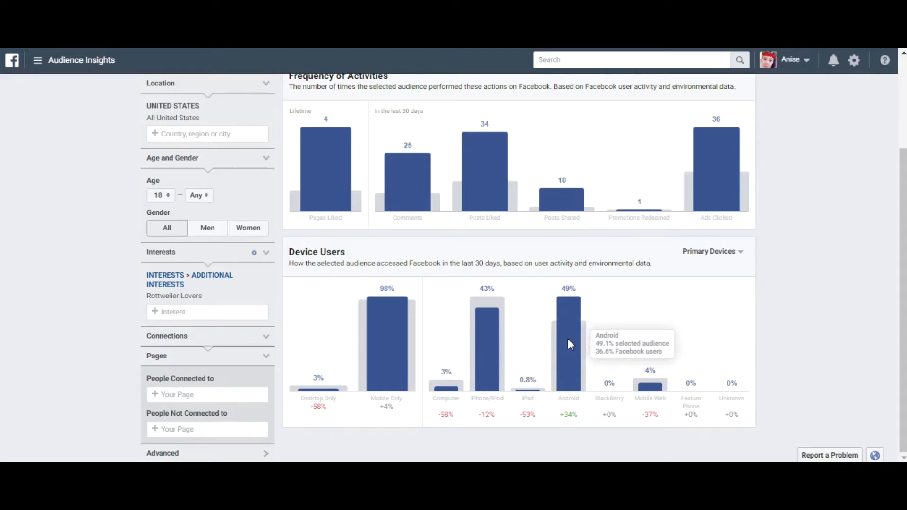
pyautogui.click(651, 386)
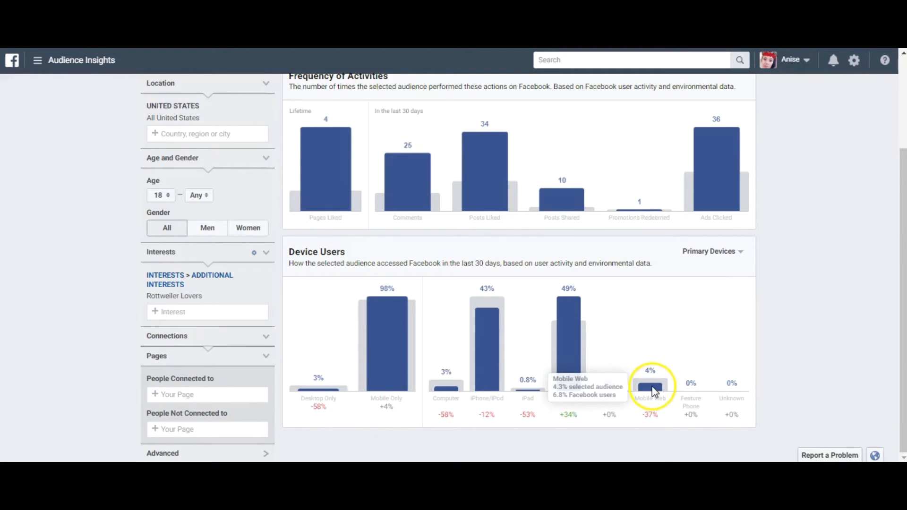
pyautogui.click(654, 392)
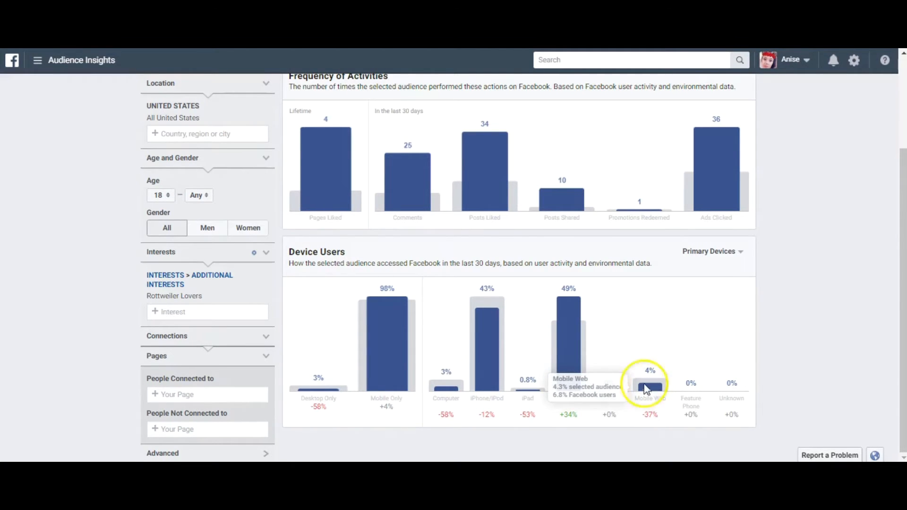
pyautogui.click(434, 393)
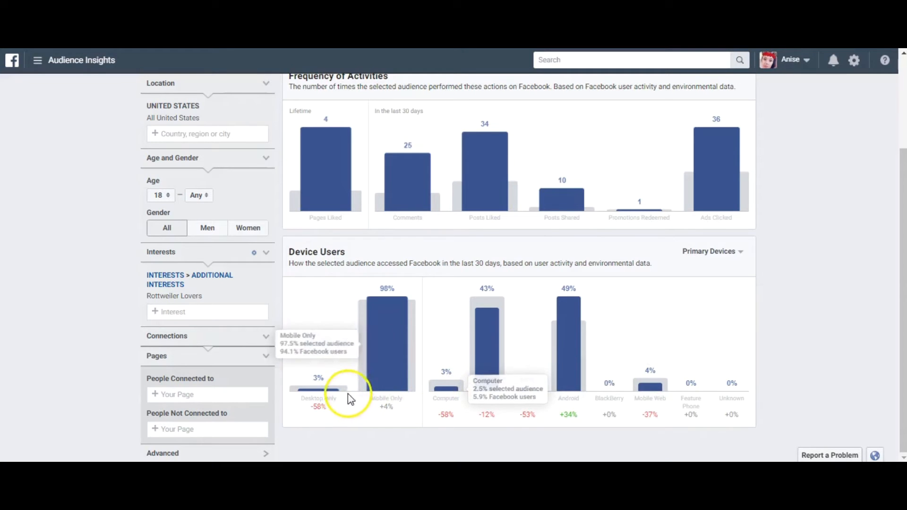
pyautogui.moveTo(324, 390)
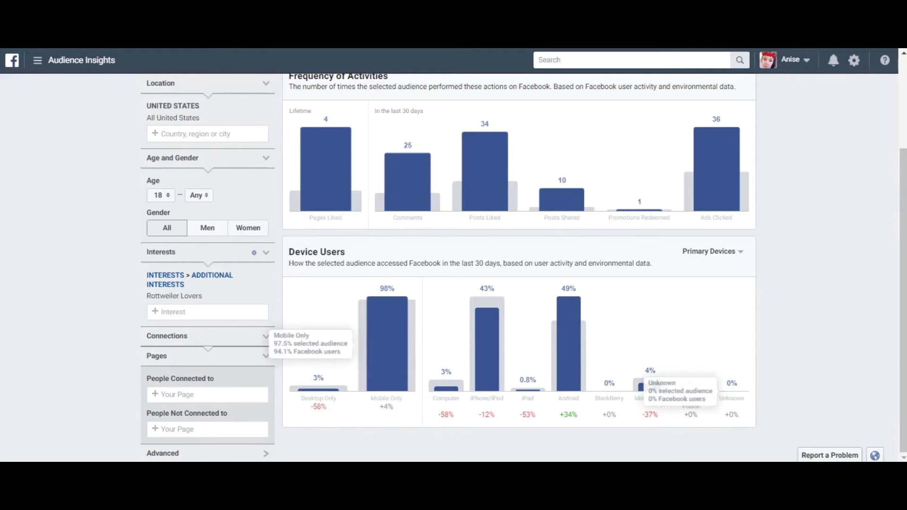
pyautogui.click(905, 365)
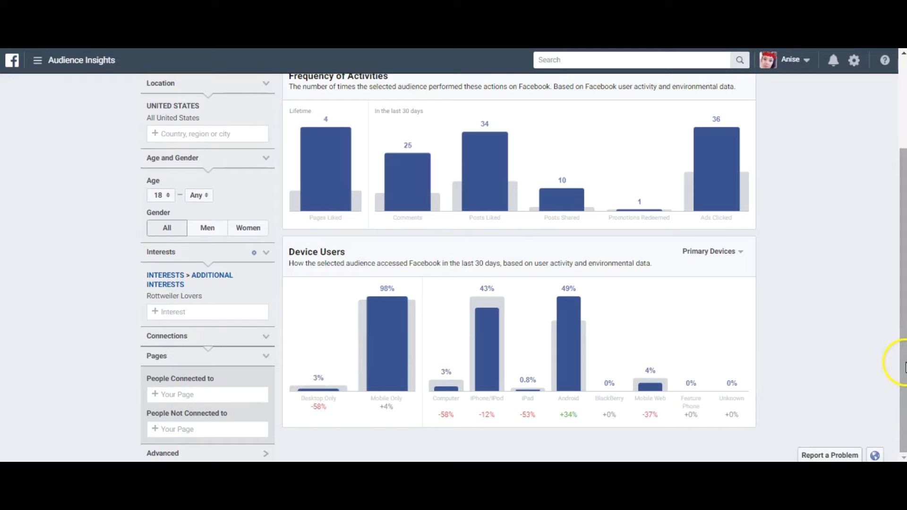
pyautogui.moveTo(528, 397)
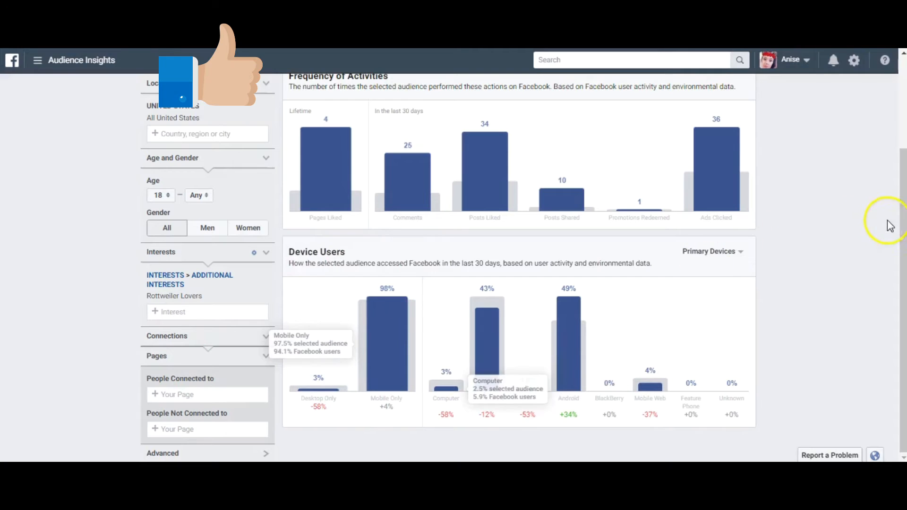
# Look over both activity charts again, and return to the audience's page likes
pyautogui.moveTo(902, 219); pyautogui.dragTo(893, 128)
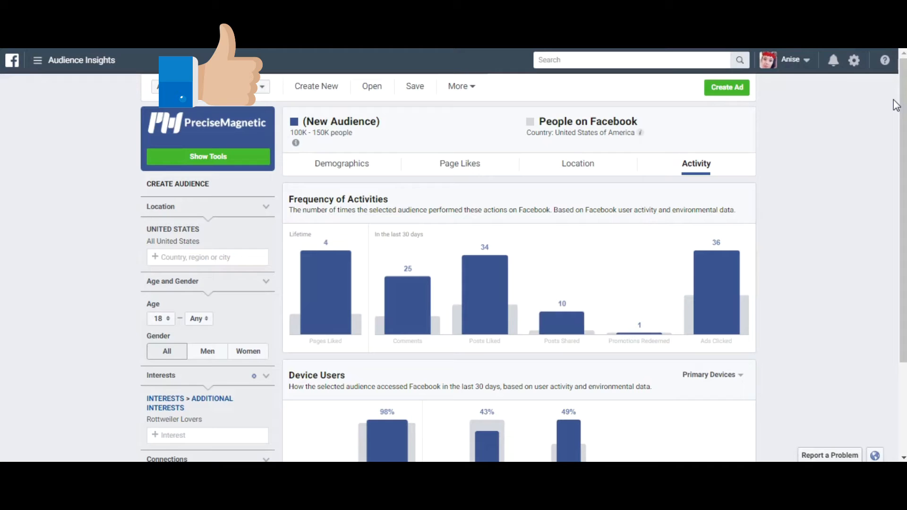
pyautogui.scroll(-3, 896, 104)
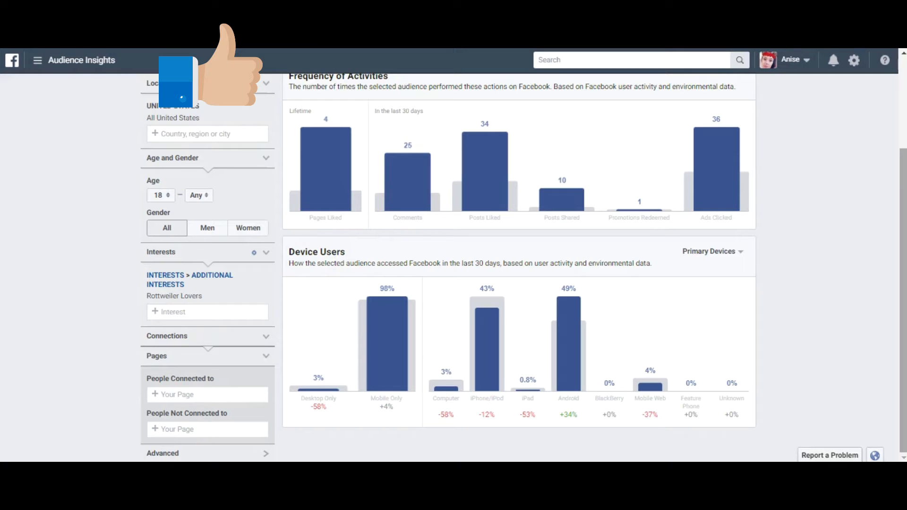
pyautogui.moveTo(904, 222); pyautogui.dragTo(892, 91)
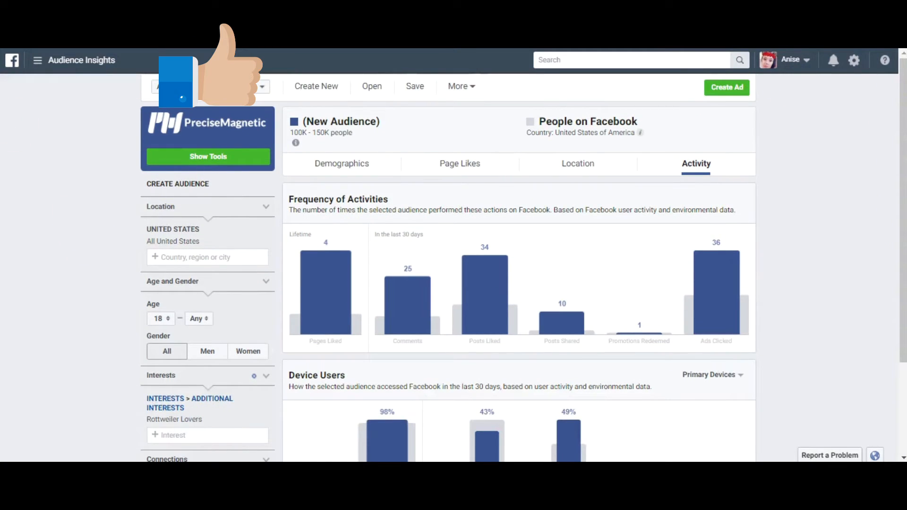
pyautogui.click(340, 170)
pyautogui.click(473, 167)
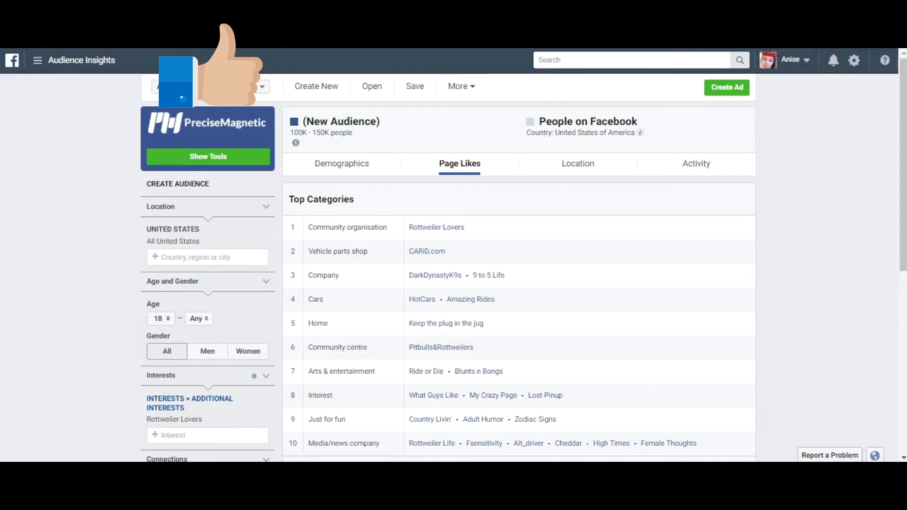
# Open the PreciseMagnetic tools and search for interests with the keyword Rottweiler lovers
pyautogui.click(159, 153)
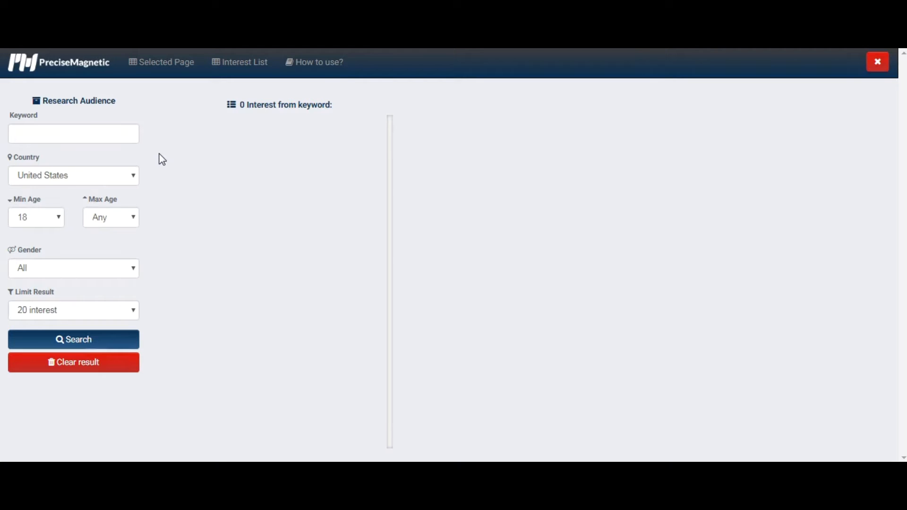
pyautogui.click(110, 137)
pyautogui.write('Rot')
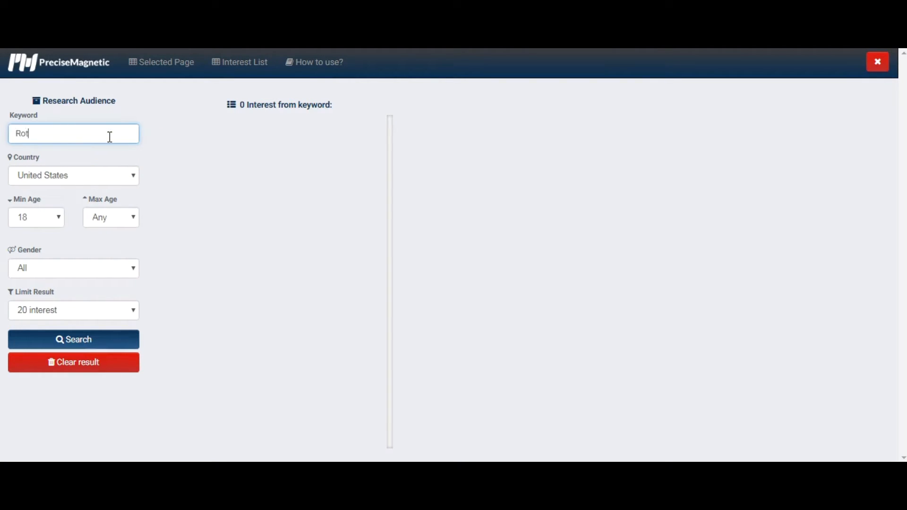
pyautogui.write('tweiler lovers')
pyautogui.press('Return')
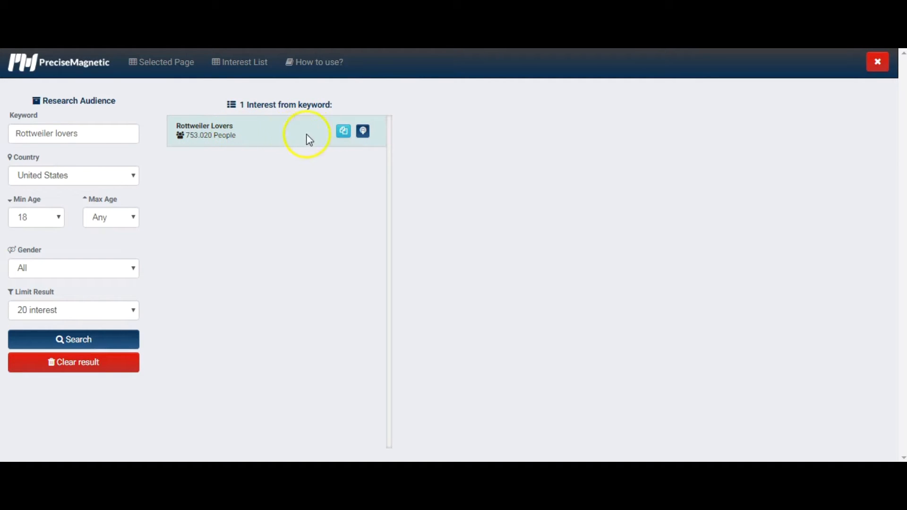
# Load the page list for the Rottweiler Lovers interest and look through its rank, audience, overlap and affinity values
pyautogui.click(362, 133)
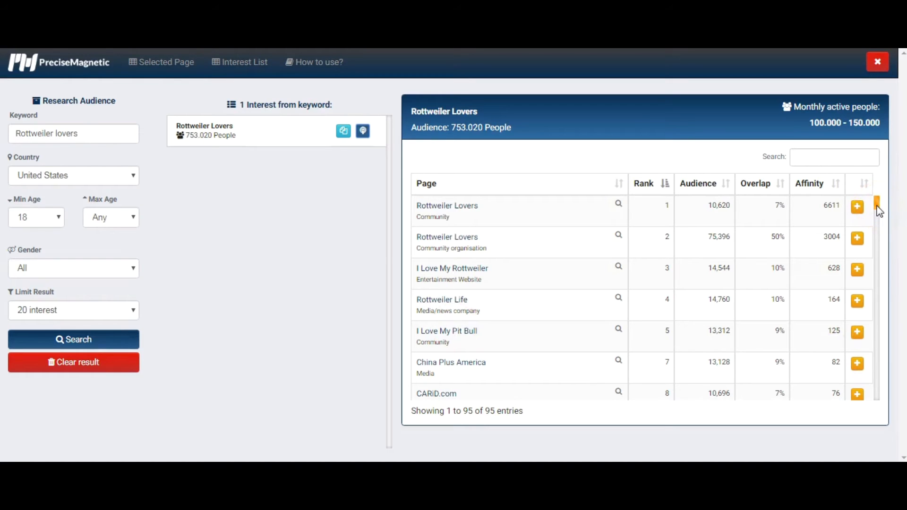
pyautogui.moveTo(878, 210); pyautogui.dragTo(874, 250)
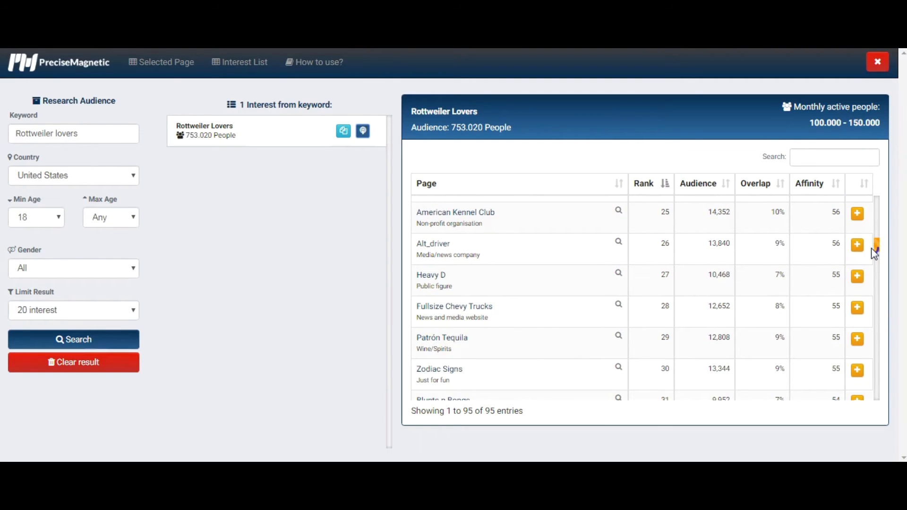
pyautogui.moveTo(873, 249); pyautogui.dragTo(870, 254)
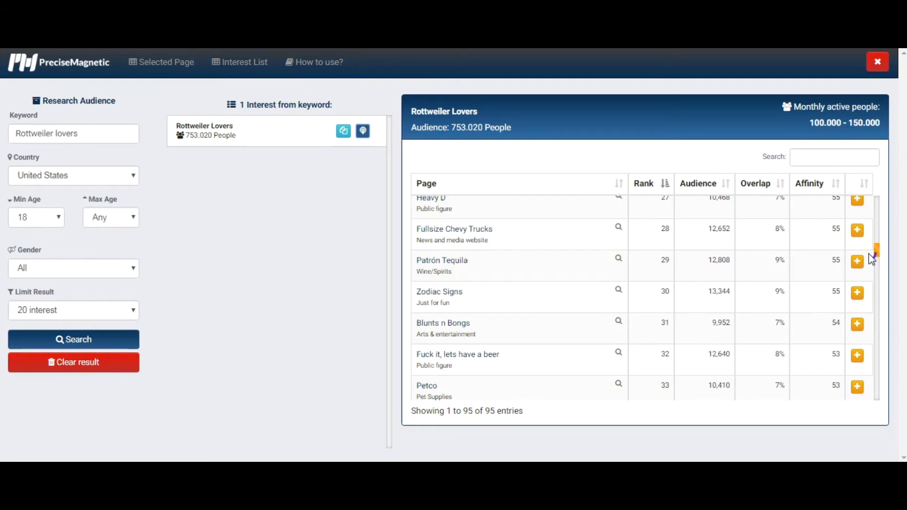
pyautogui.moveTo(873, 259); pyautogui.dragTo(863, 204)
# Add both Rottweiler Lovers pages, I Love My Rottweiler, Rottweiler Life and I Love My Pit Bull to the selected pages
pyautogui.click(861, 205)
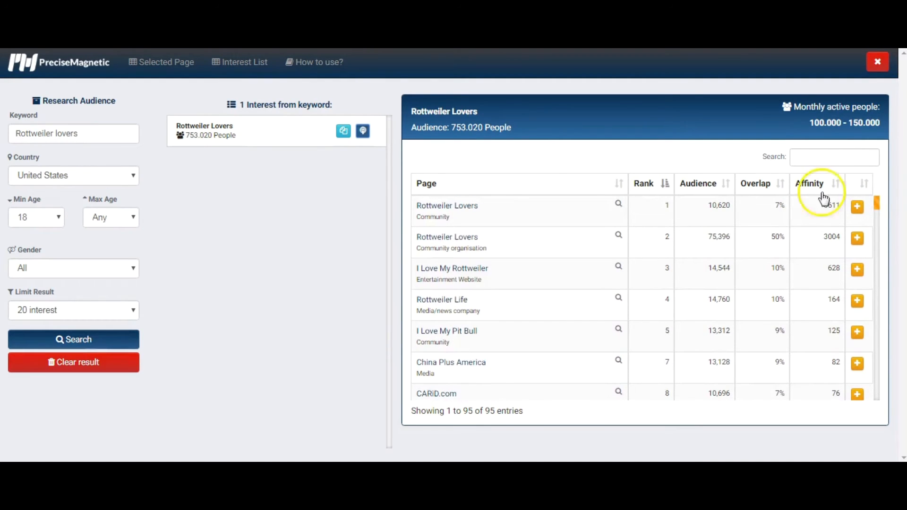
pyautogui.click(861, 211)
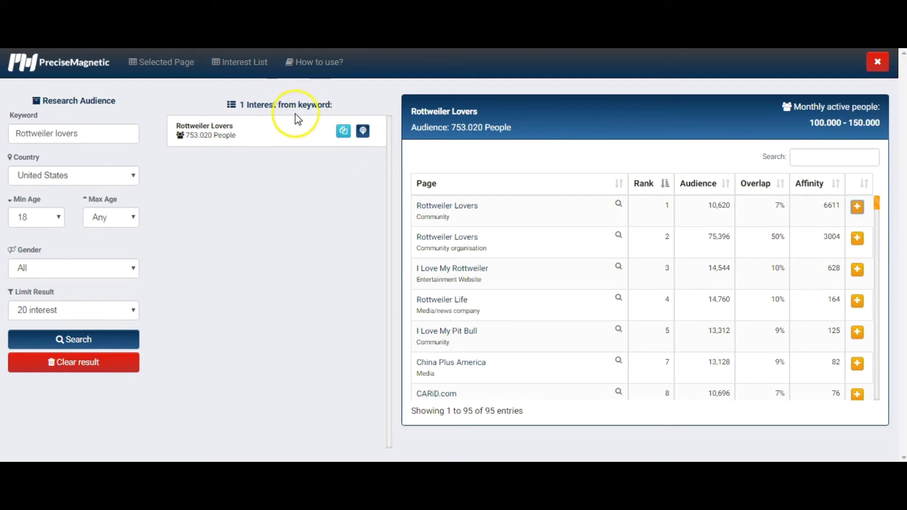
pyautogui.click(858, 241)
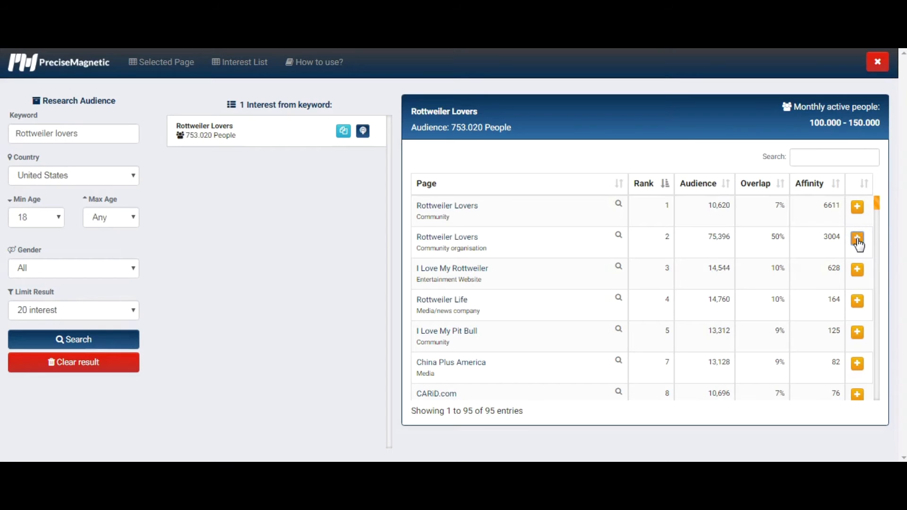
pyautogui.click(858, 271)
pyautogui.click(858, 305)
pyautogui.click(859, 333)
# Add the Pitbulls&Rottweilers and American Kennel Club pages to the selected pages
pyautogui.moveTo(876, 202); pyautogui.dragTo(879, 202)
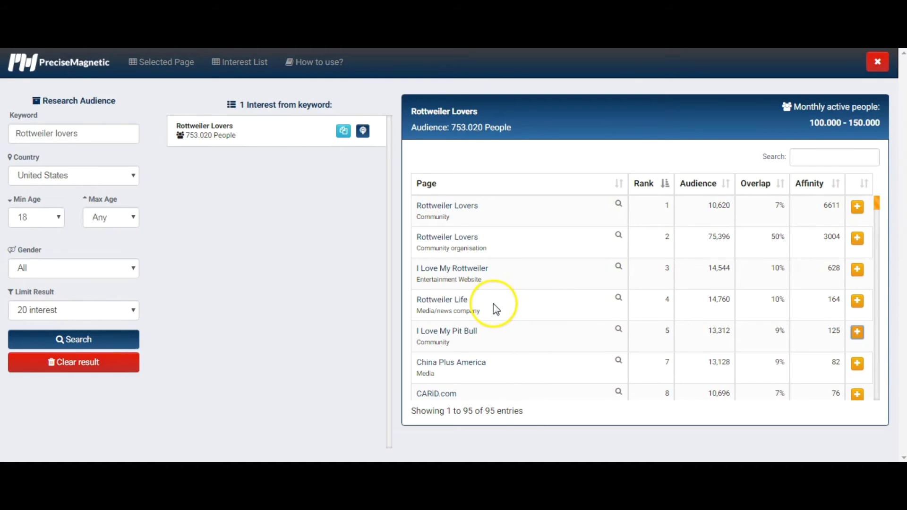
pyautogui.moveTo(881, 207); pyautogui.dragTo(873, 222)
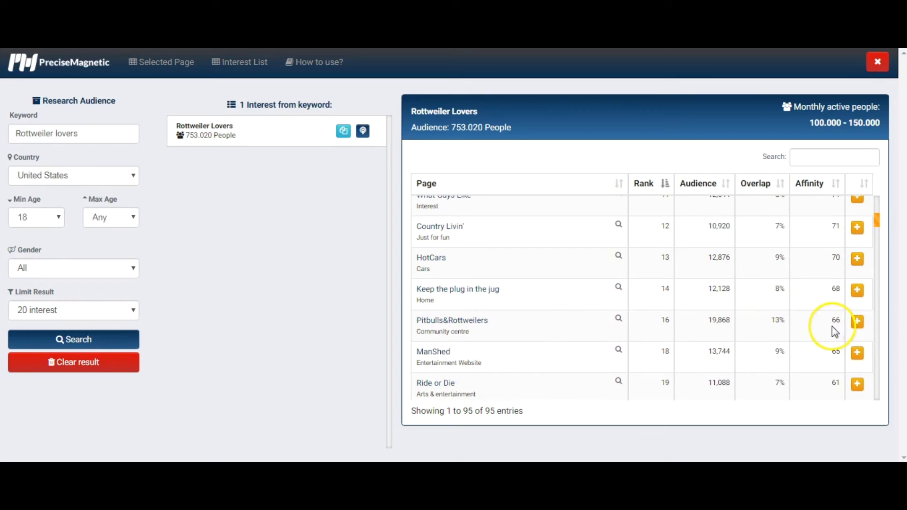
pyautogui.click(858, 323)
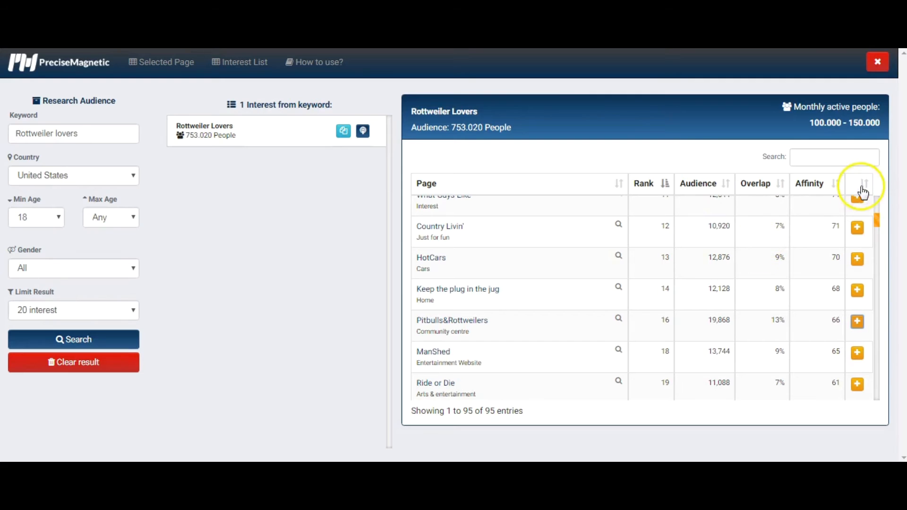
pyautogui.moveTo(877, 218); pyautogui.dragTo(877, 227)
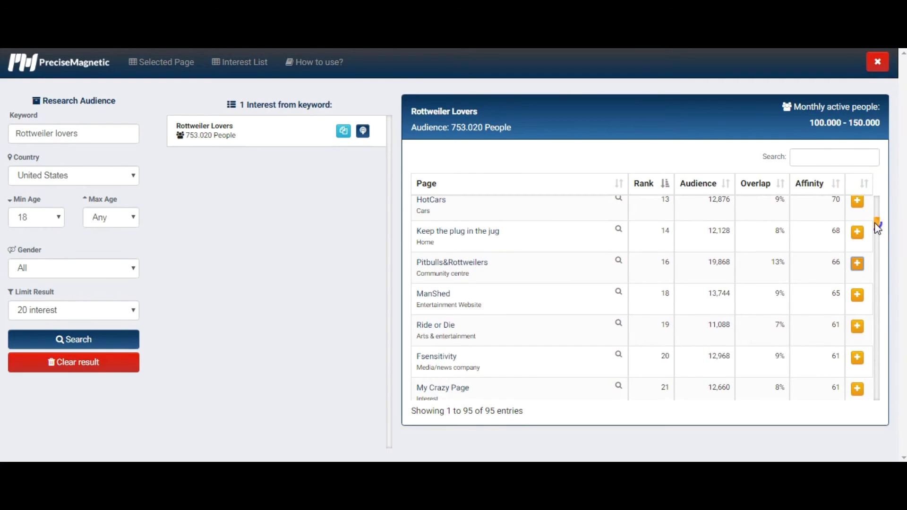
pyautogui.click(876, 223)
pyautogui.click(858, 328)
pyautogui.moveTo(878, 228); pyautogui.dragTo(878, 241)
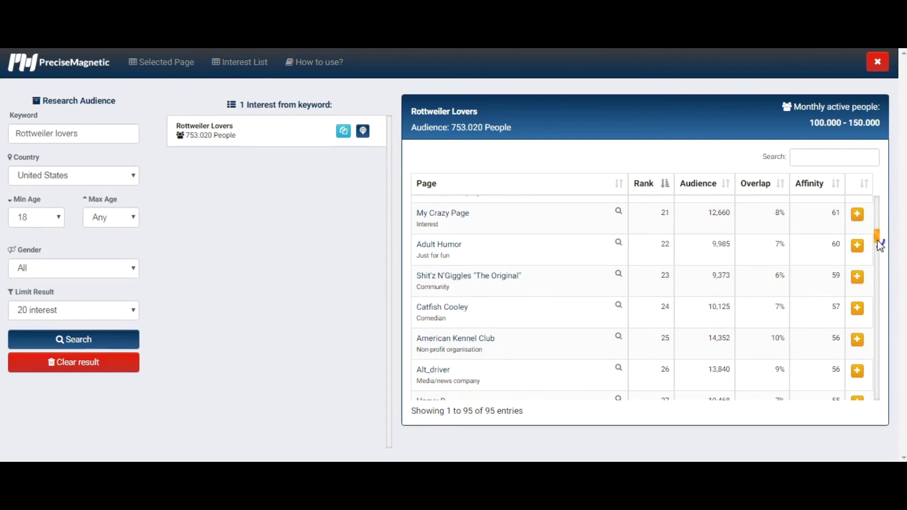
pyautogui.moveTo(881, 244); pyautogui.dragTo(877, 249)
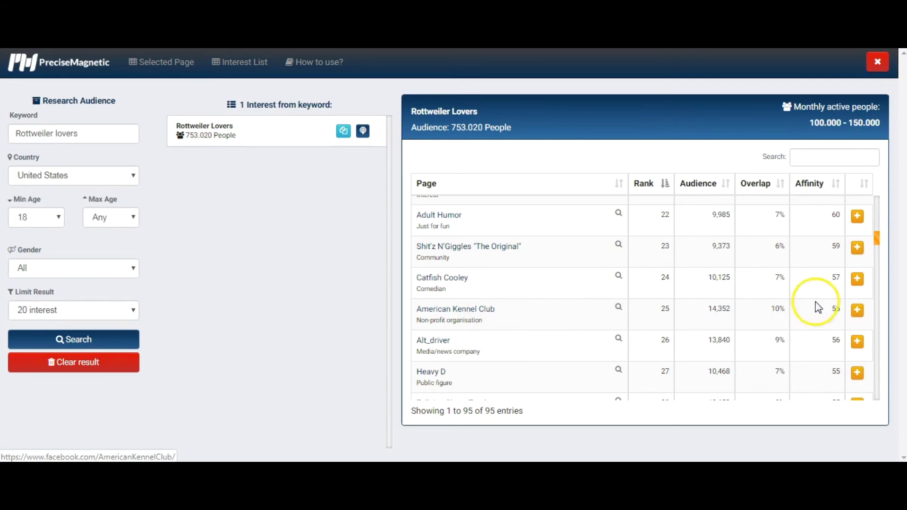
pyautogui.click(860, 315)
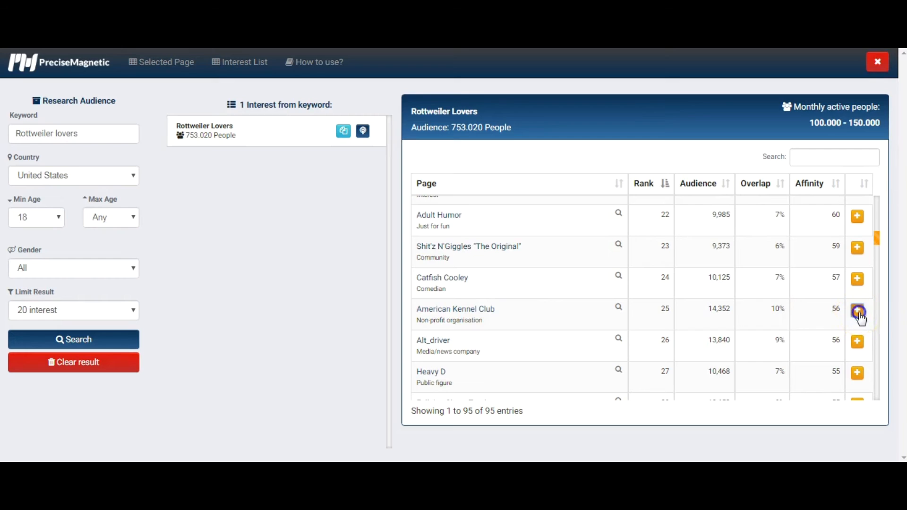
# Add the Petco page to the selected pages
pyautogui.moveTo(878, 241); pyautogui.dragTo(875, 257)
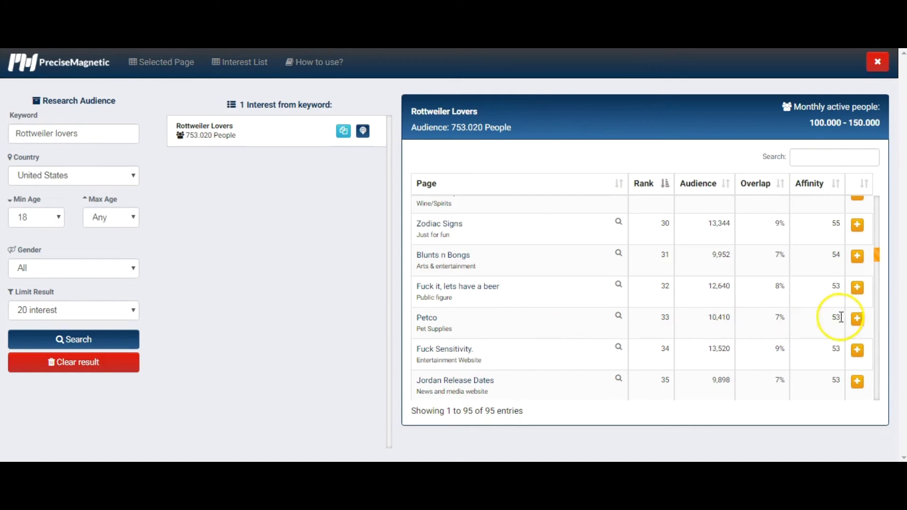
pyautogui.click(859, 322)
pyautogui.moveTo(881, 262); pyautogui.dragTo(875, 202)
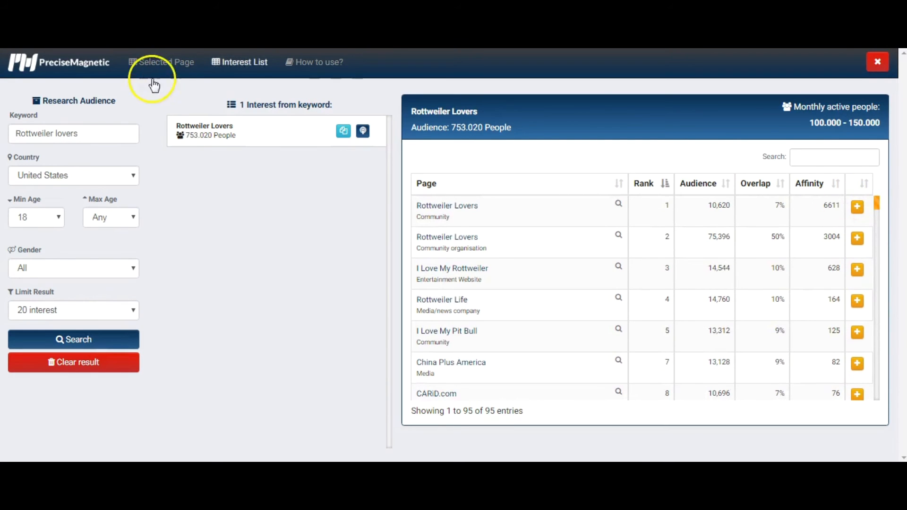
# Delete the I Love My German Shepherd, The German Shepherd Dog Community and DogTube pages from the Selected Audience table
pyautogui.click(162, 65)
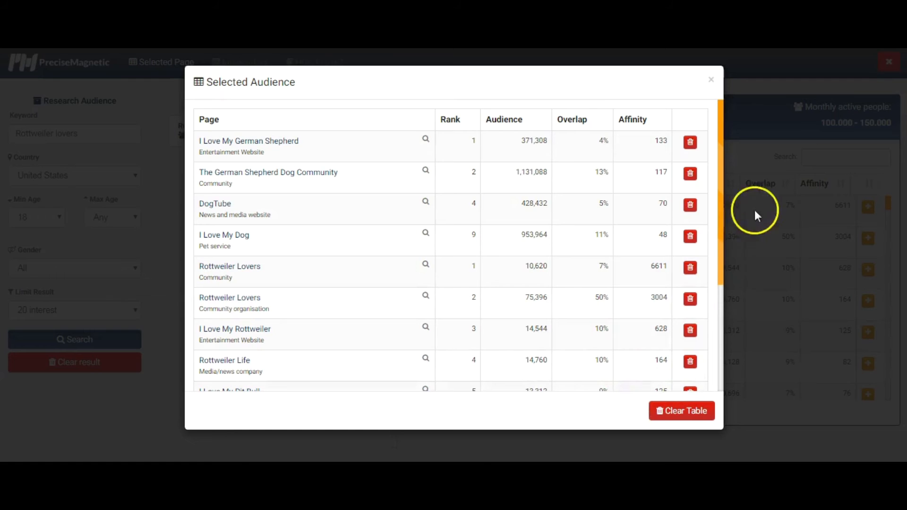
pyautogui.click(711, 80)
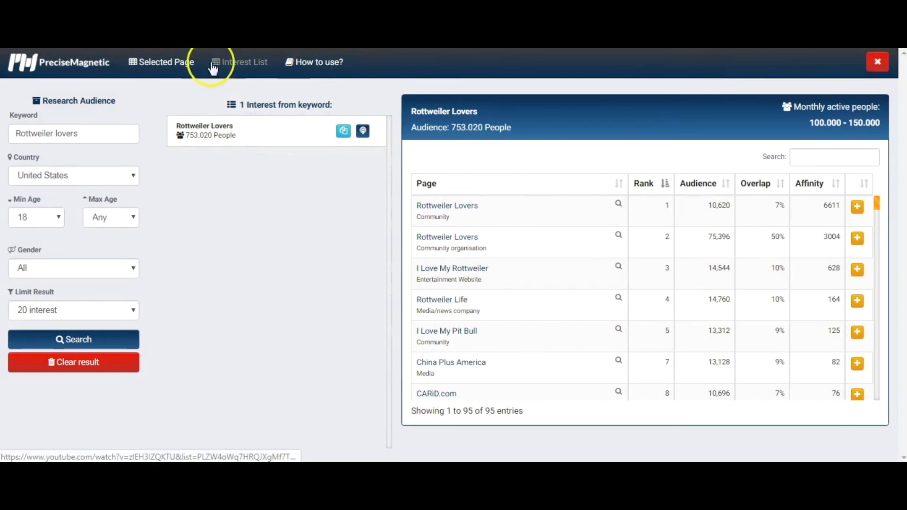
pyautogui.click(151, 61)
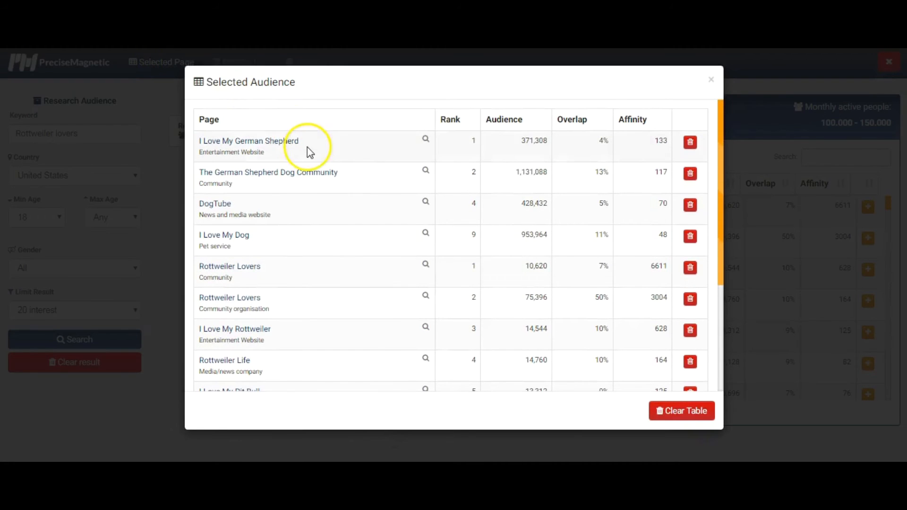
pyautogui.click(691, 143)
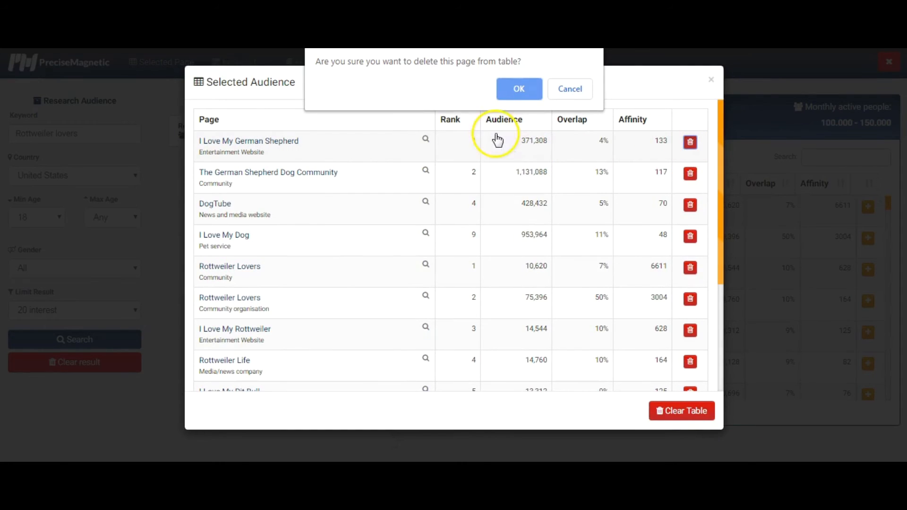
pyautogui.click(518, 92)
pyautogui.click(690, 143)
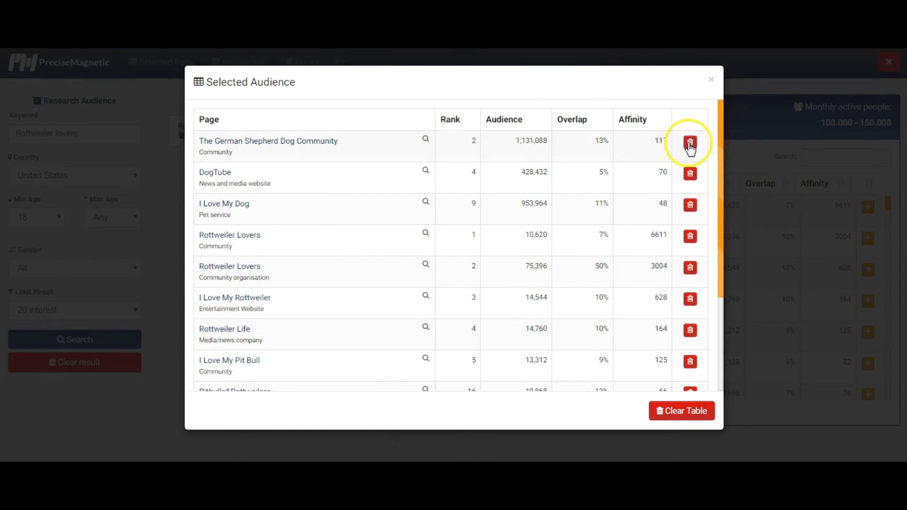
pyautogui.click(511, 84)
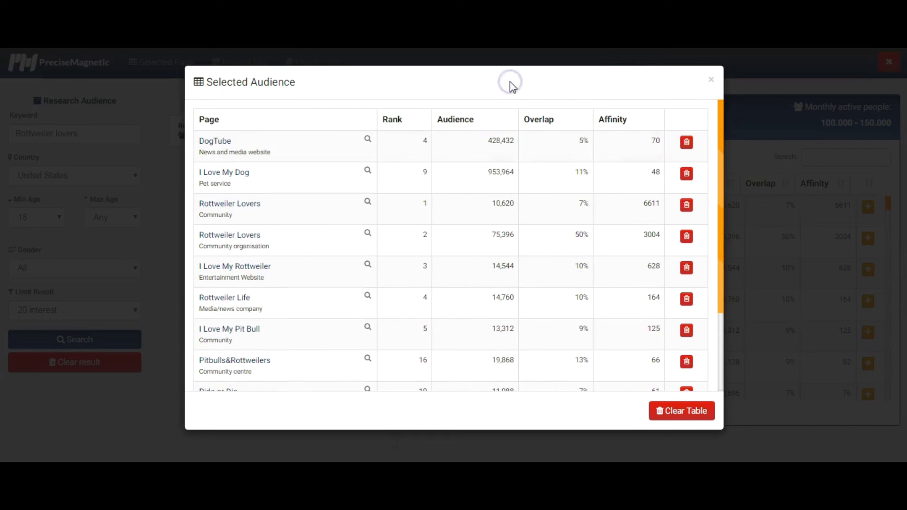
pyautogui.click(688, 144)
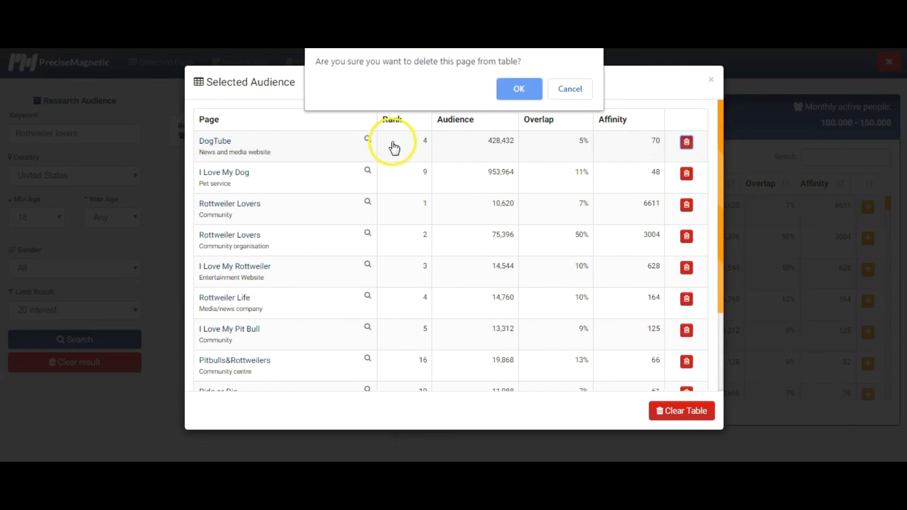
pyautogui.click(521, 89)
# Look through the remaining selected pages and view the Interest List
pyautogui.moveTo(716, 135)
pyautogui.mouseDown()
pyautogui.moveTo(724, 237)
pyautogui.moveTo(713, 126)
pyautogui.mouseUp()
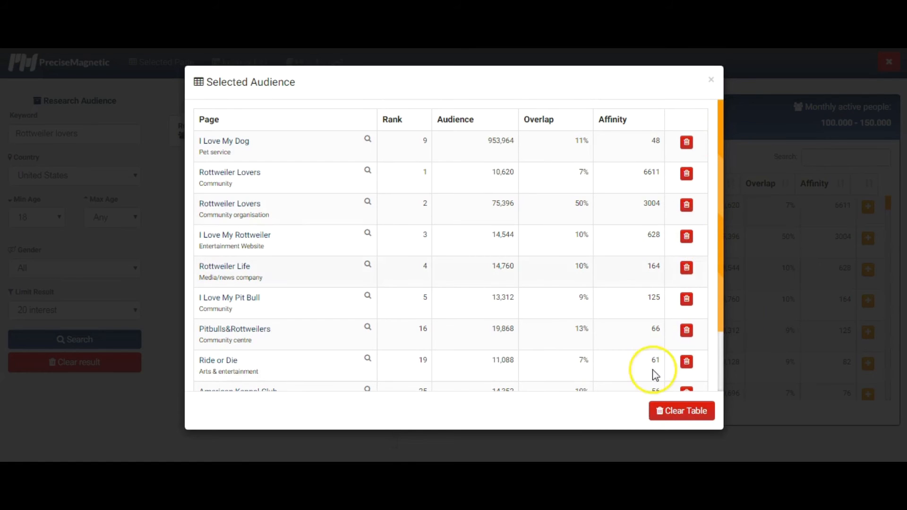
pyautogui.moveTo(719, 241); pyautogui.dragTo(723, 171)
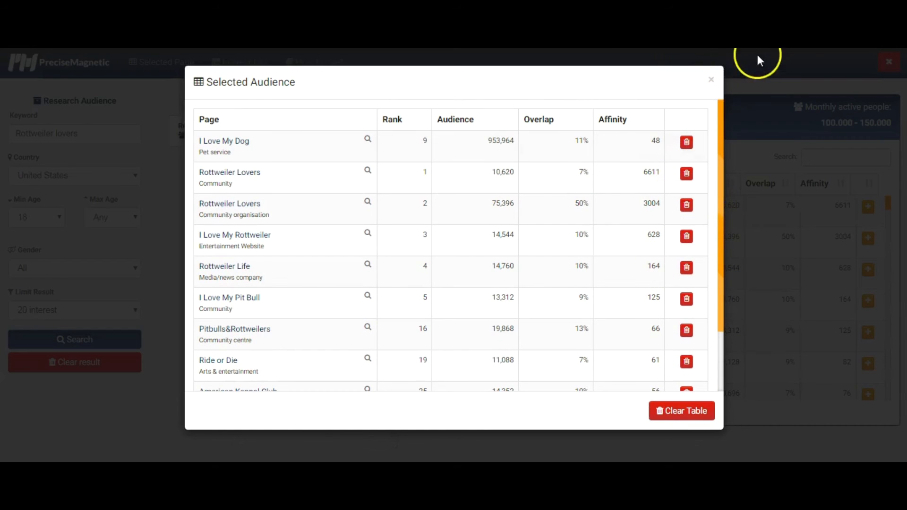
pyautogui.click(711, 80)
pyautogui.click(234, 65)
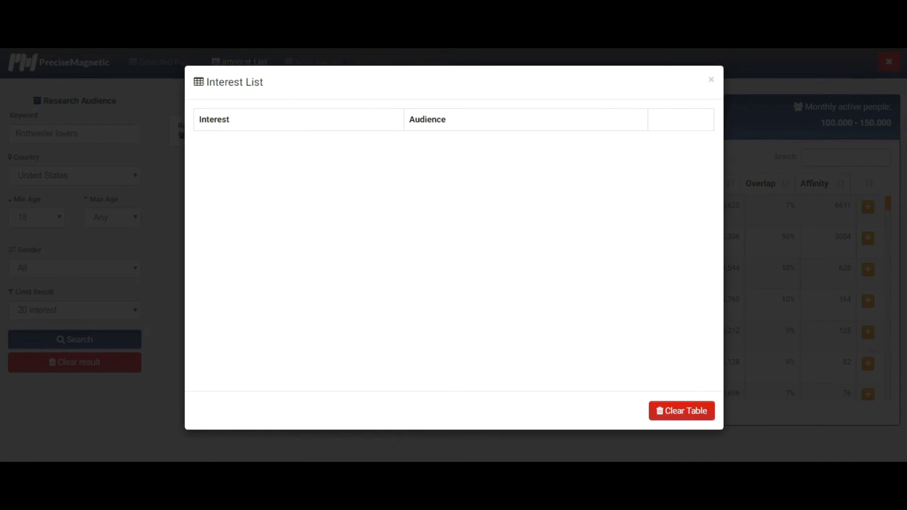
pyautogui.click(712, 80)
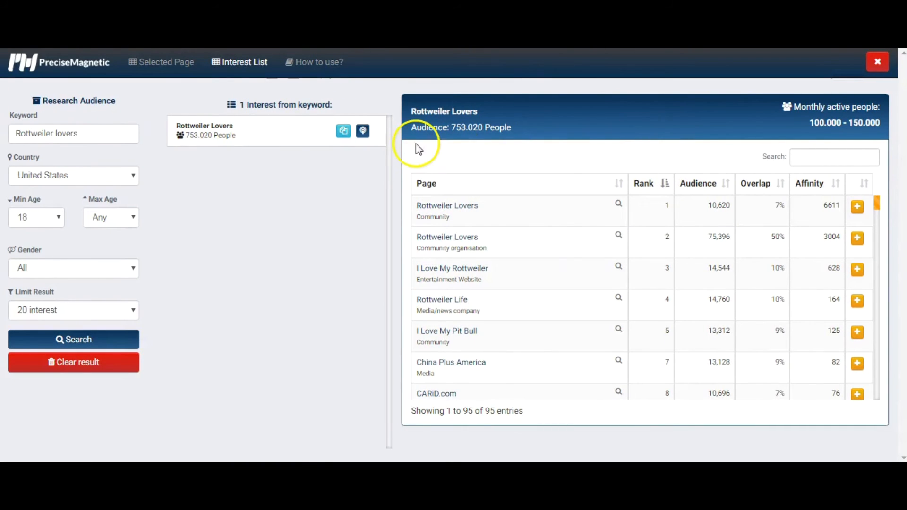
# Reopen the Selected Audience table and review its pages with their rank, audience, overlap and affinity
pyautogui.click(149, 61)
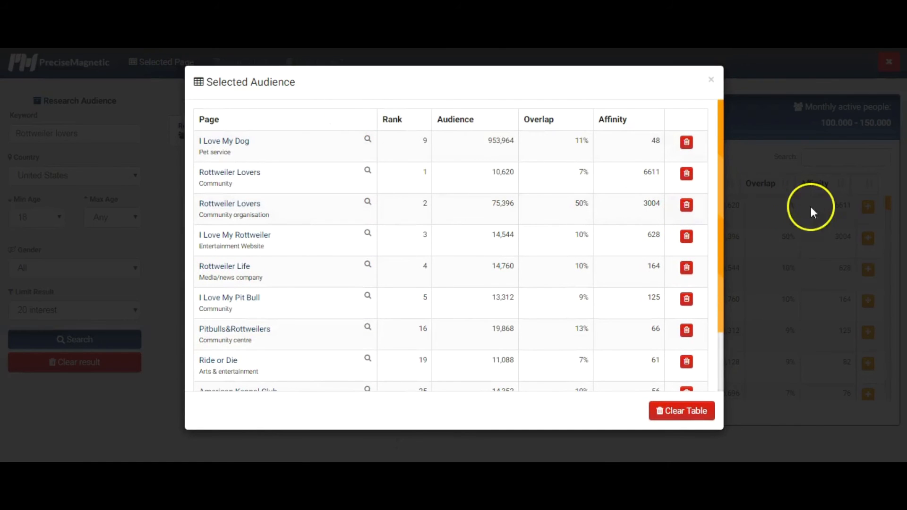
pyautogui.moveTo(721, 211); pyautogui.dragTo(685, 83)
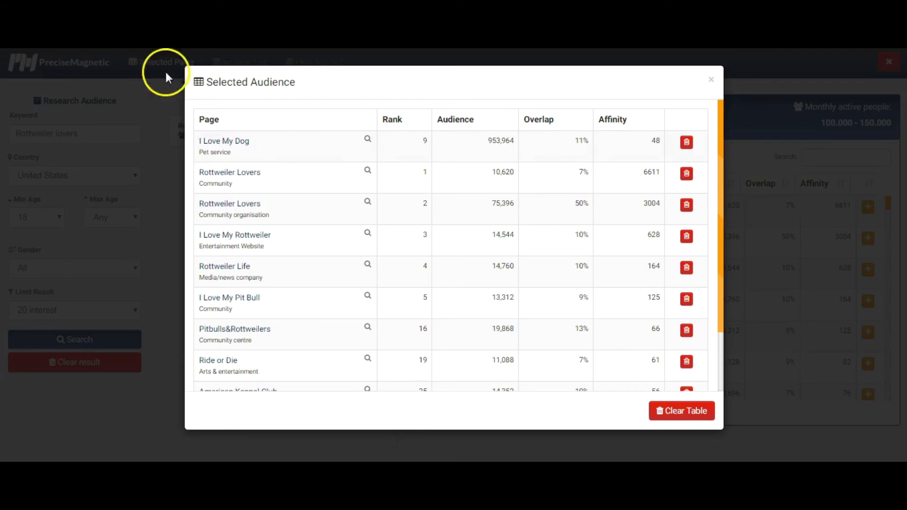
pyautogui.click(203, 140)
pyautogui.moveTo(203, 141); pyautogui.dragTo(587, 208)
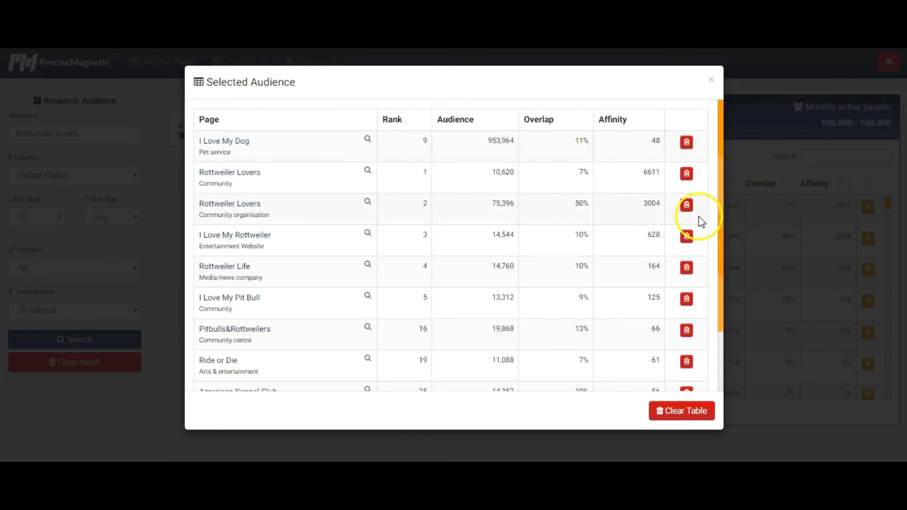
pyautogui.moveTo(723, 218); pyautogui.dragTo(728, 158)
pyautogui.click(712, 79)
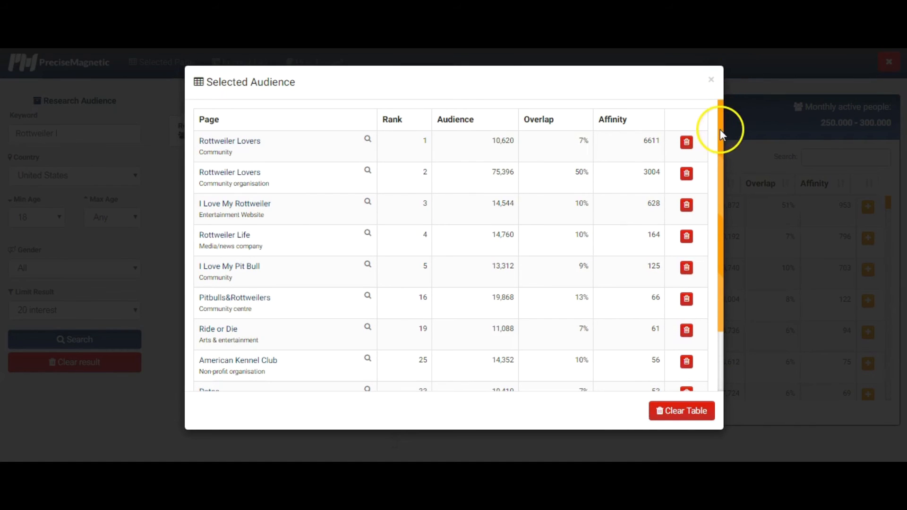
# Switch to Snipping Tool and capture the Selected Audience table from its header row through American Kennel Club
pyautogui.moveTo(721, 135)
pyautogui.mouseDown()
pyautogui.moveTo(721, 215)
pyautogui.moveTo(717, 100)
pyautogui.moveTo(718, 194)
pyautogui.moveTo(717, 118)
pyautogui.mouseUp()
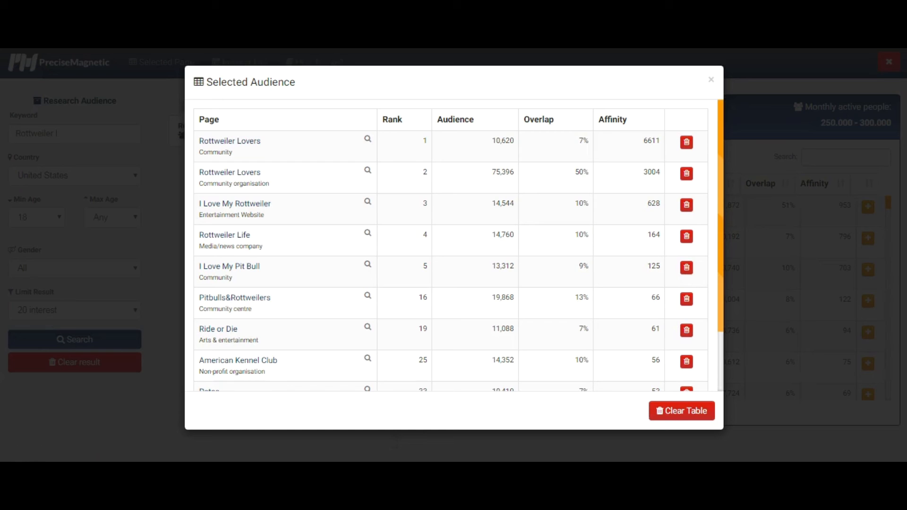
pyautogui.click(18, 473)
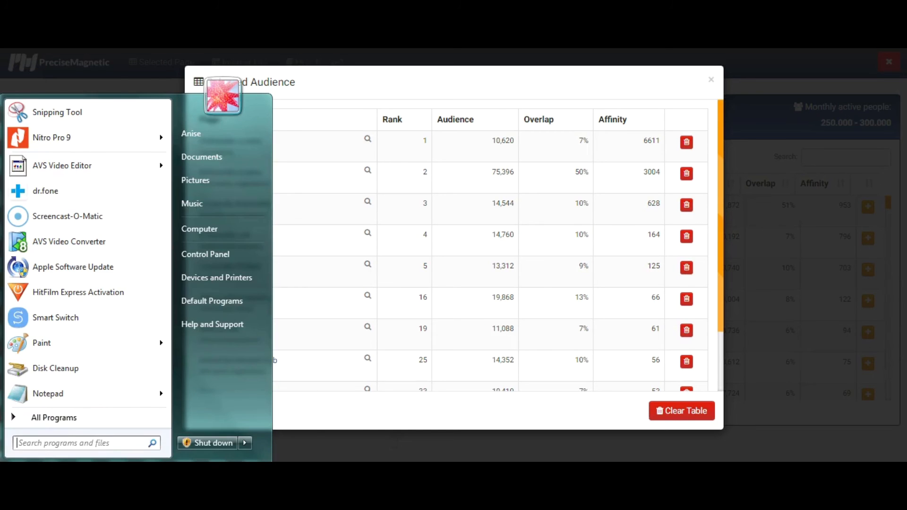
pyautogui.click(48, 122)
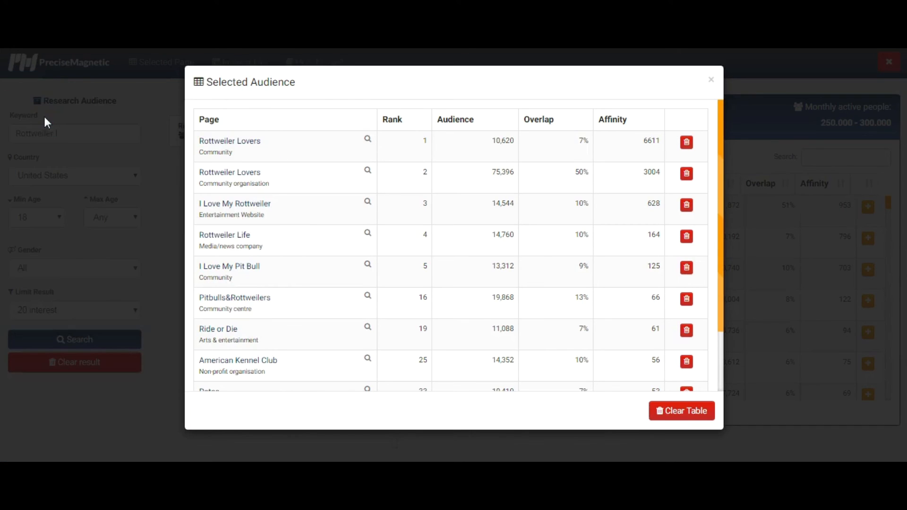
pyautogui.click(197, 118)
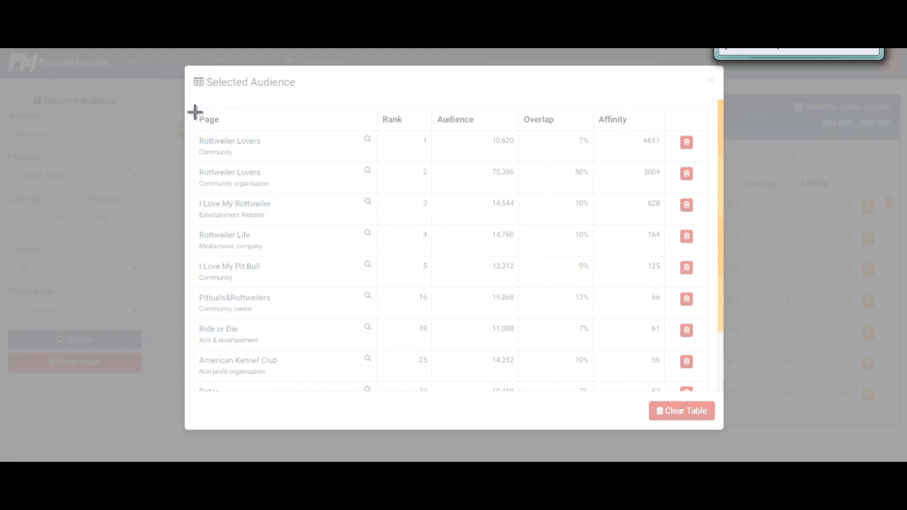
pyautogui.moveTo(192, 109); pyautogui.dragTo(478, 355)
pyautogui.moveTo(542, 353); pyautogui.dragTo(717, 377)
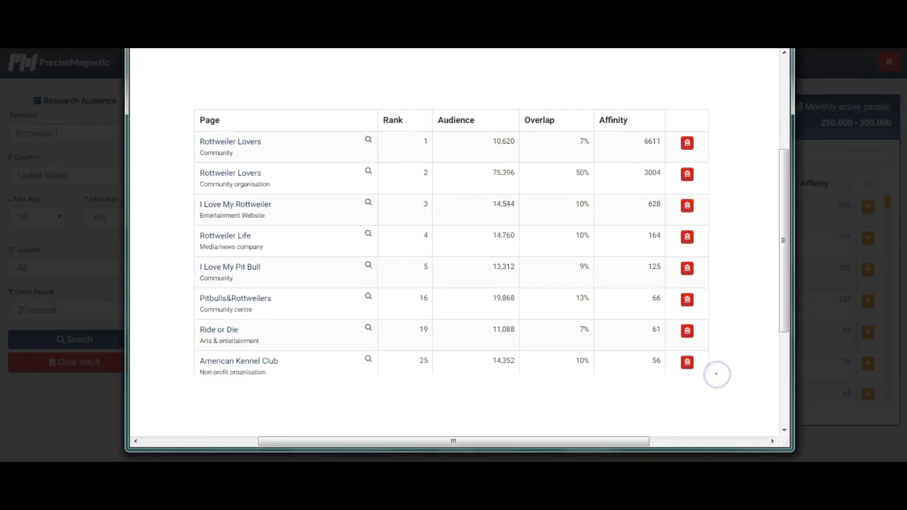
# Open the save dialog for the captured snip, cancel it and close Snipping Tool without saving
pyautogui.hotkey('alt', 'f')
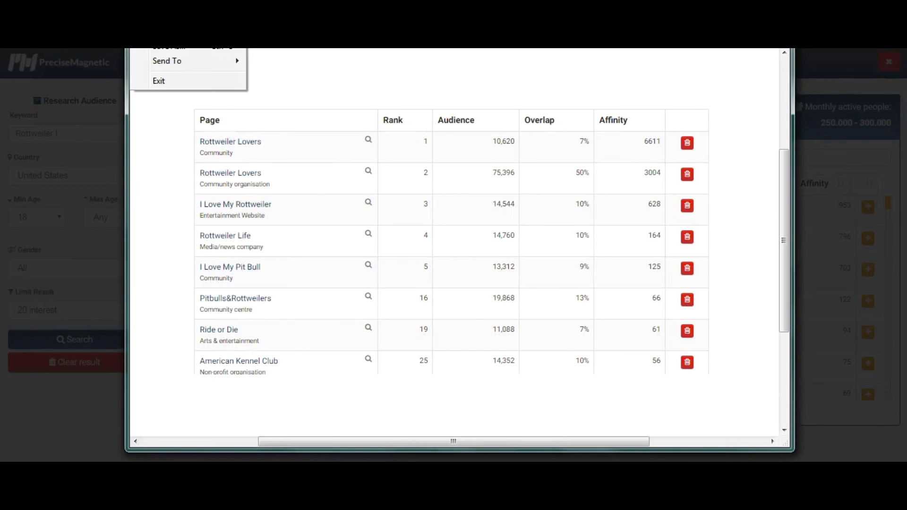
pyautogui.click(165, 49)
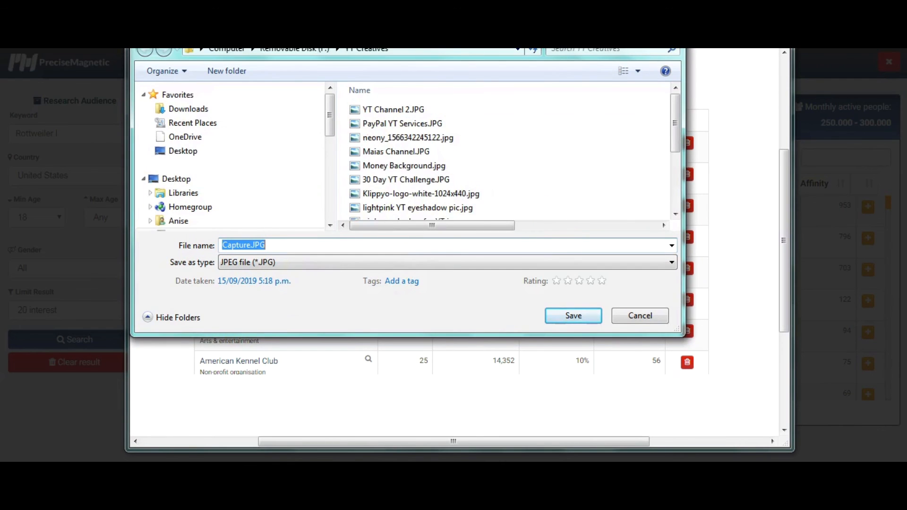
pyautogui.press('Escape')
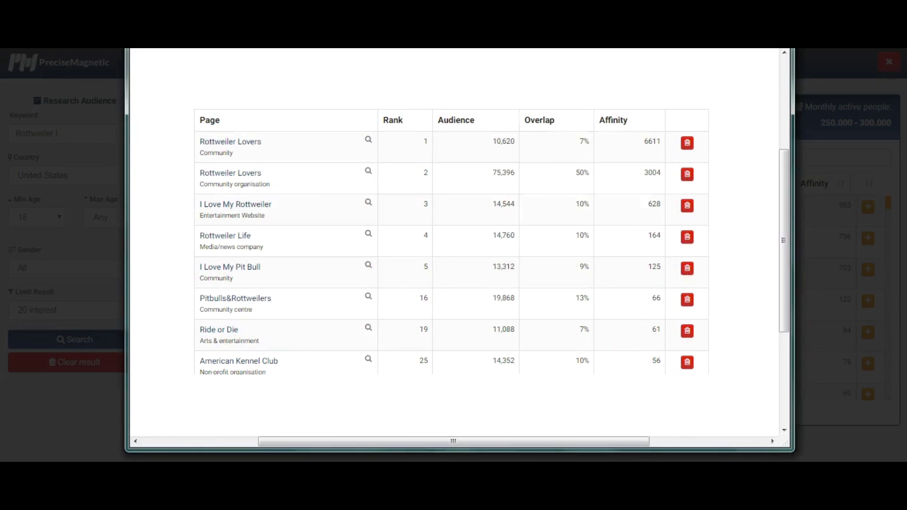
pyautogui.hotkey('alt', 'F4')
pyautogui.click(524, 231)
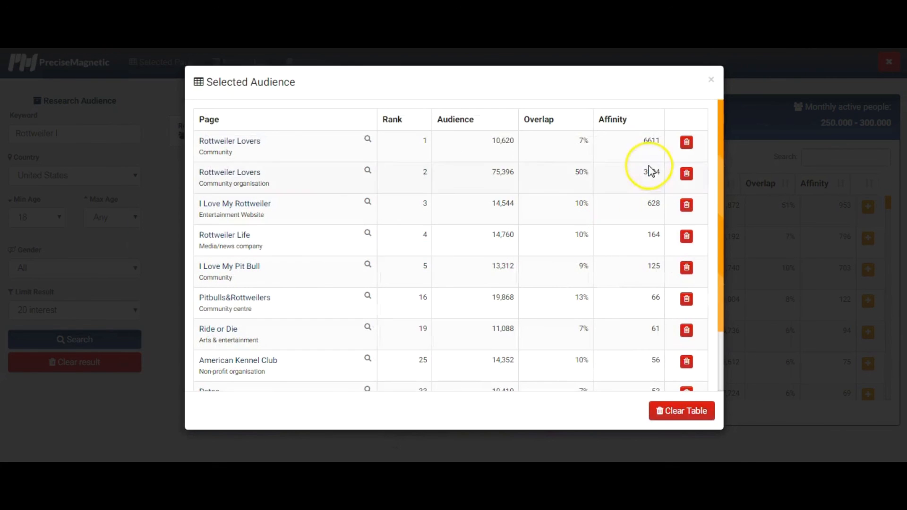
# Close the Selected Audience table and clear the search keyword and the Rottweiler Life results
pyautogui.click(713, 80)
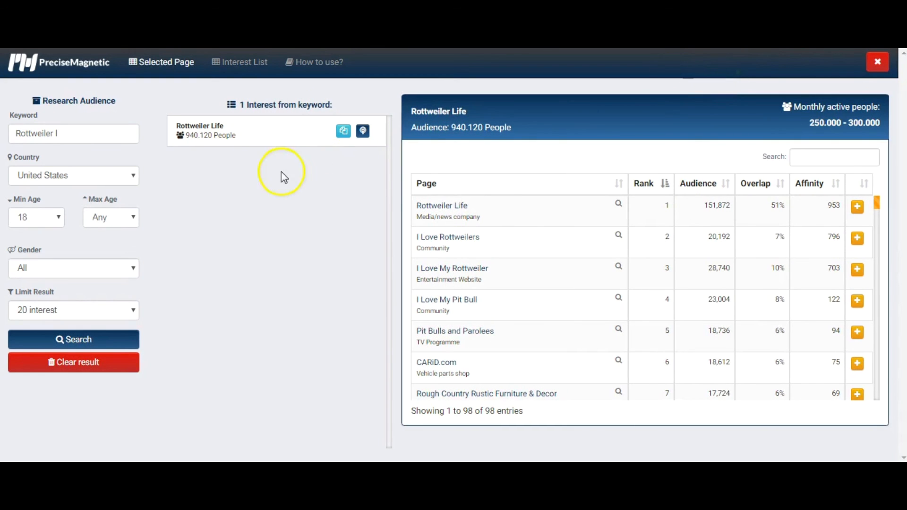
pyautogui.click(82, 138)
pyautogui.hotkey('ctrl', 'a')
pyautogui.press('BackSpace')
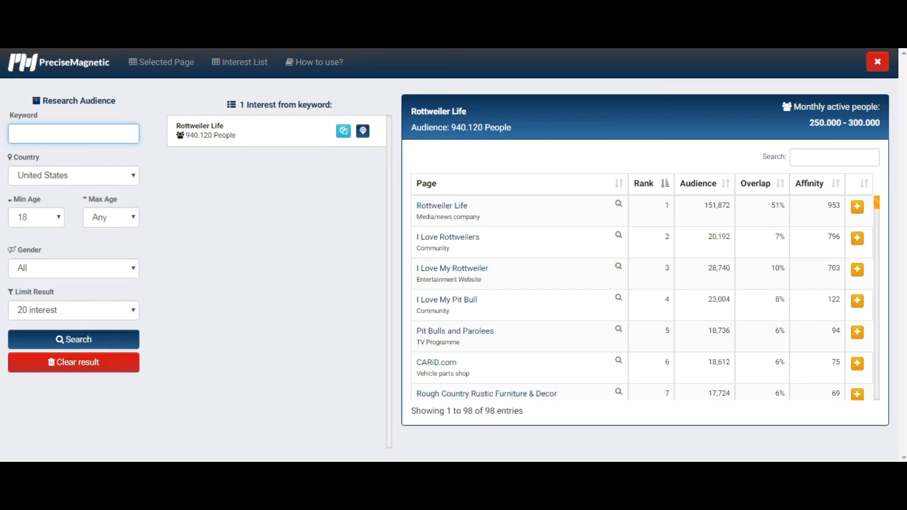
pyautogui.click(101, 368)
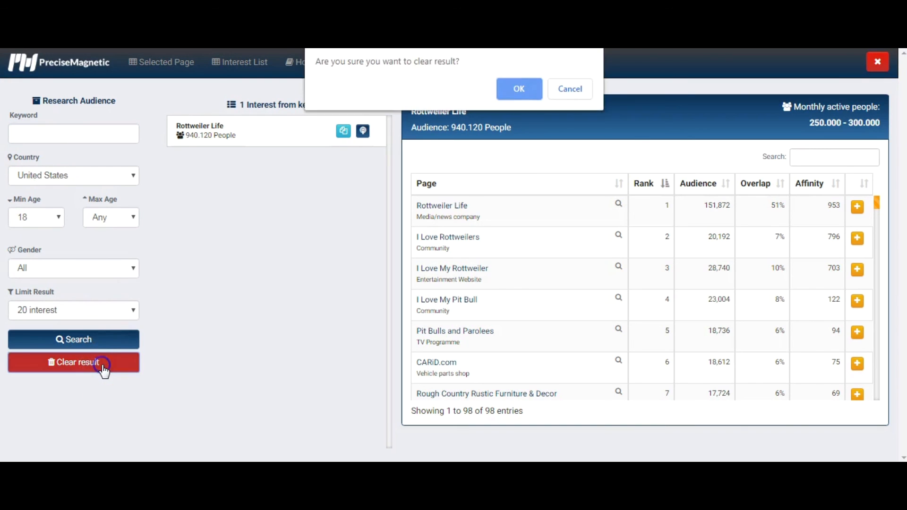
pyautogui.click(511, 84)
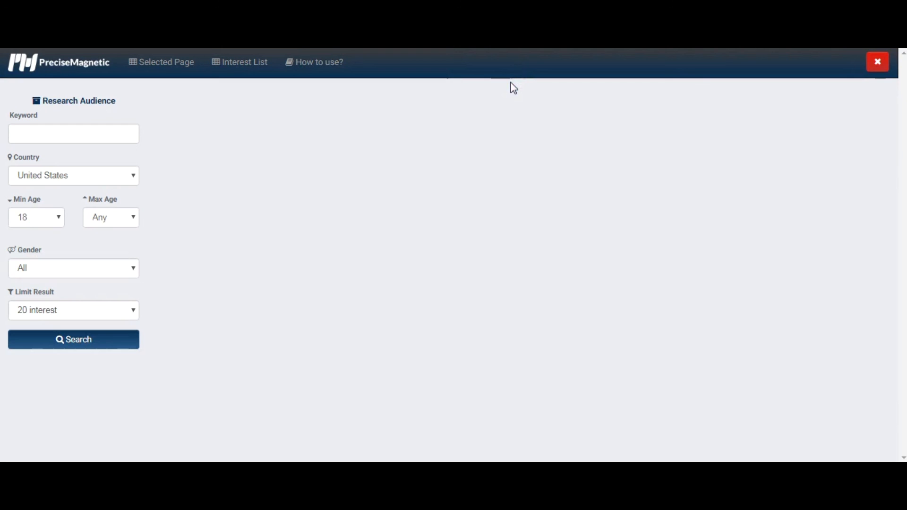